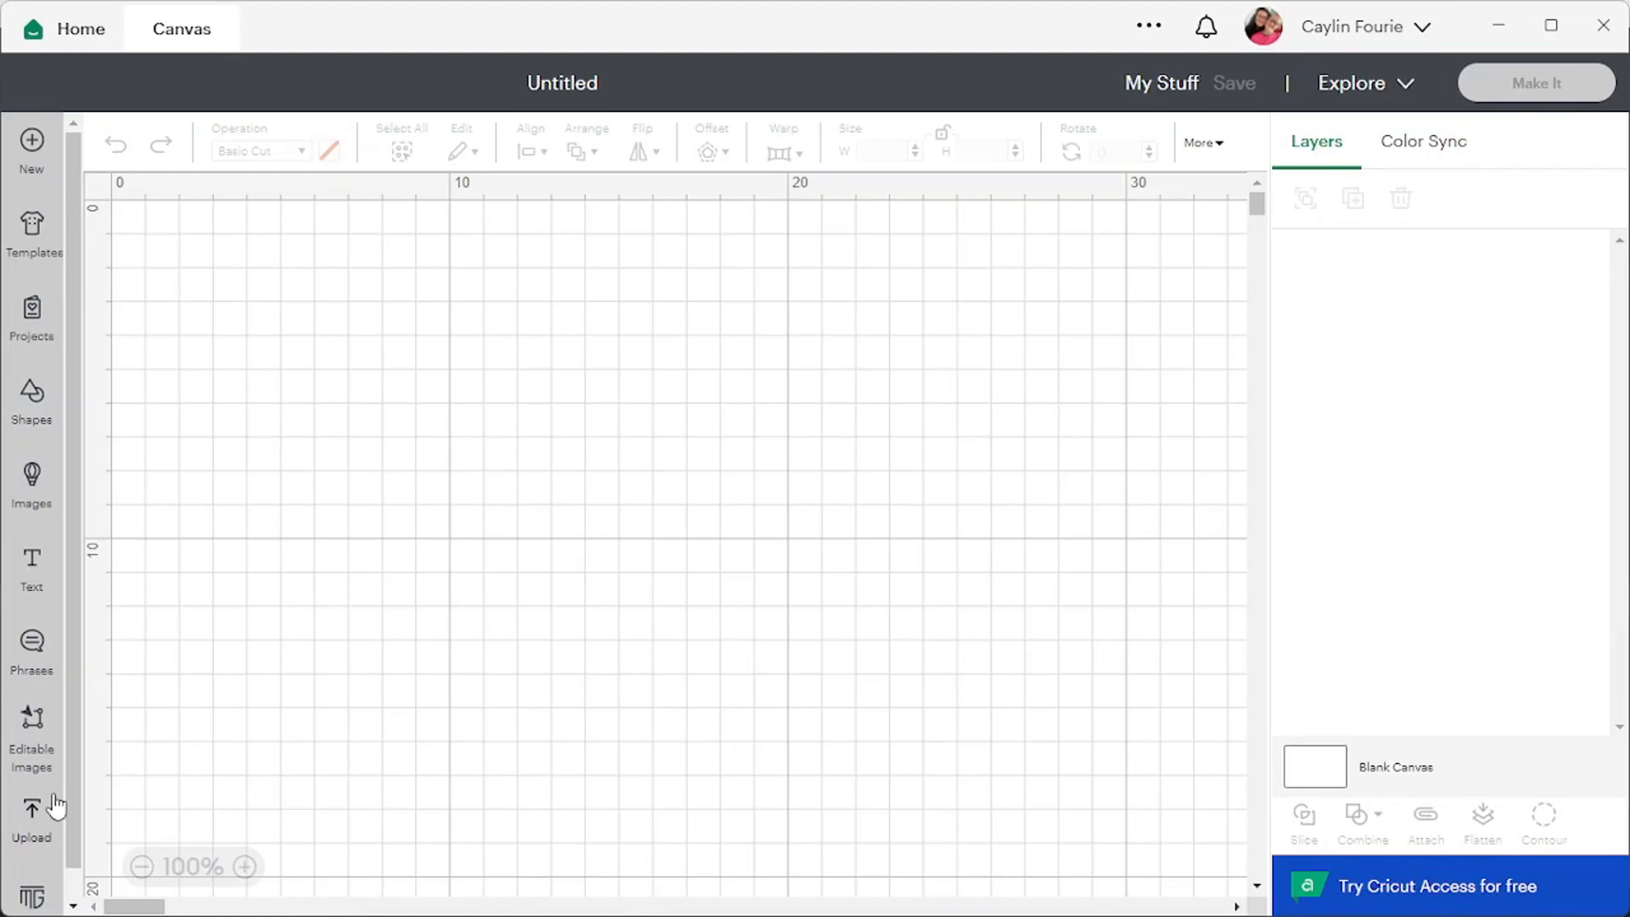
# Step: Load the Magnet Designs PNG from the Downloads folder as a new image upload
pyautogui.click(32, 817)
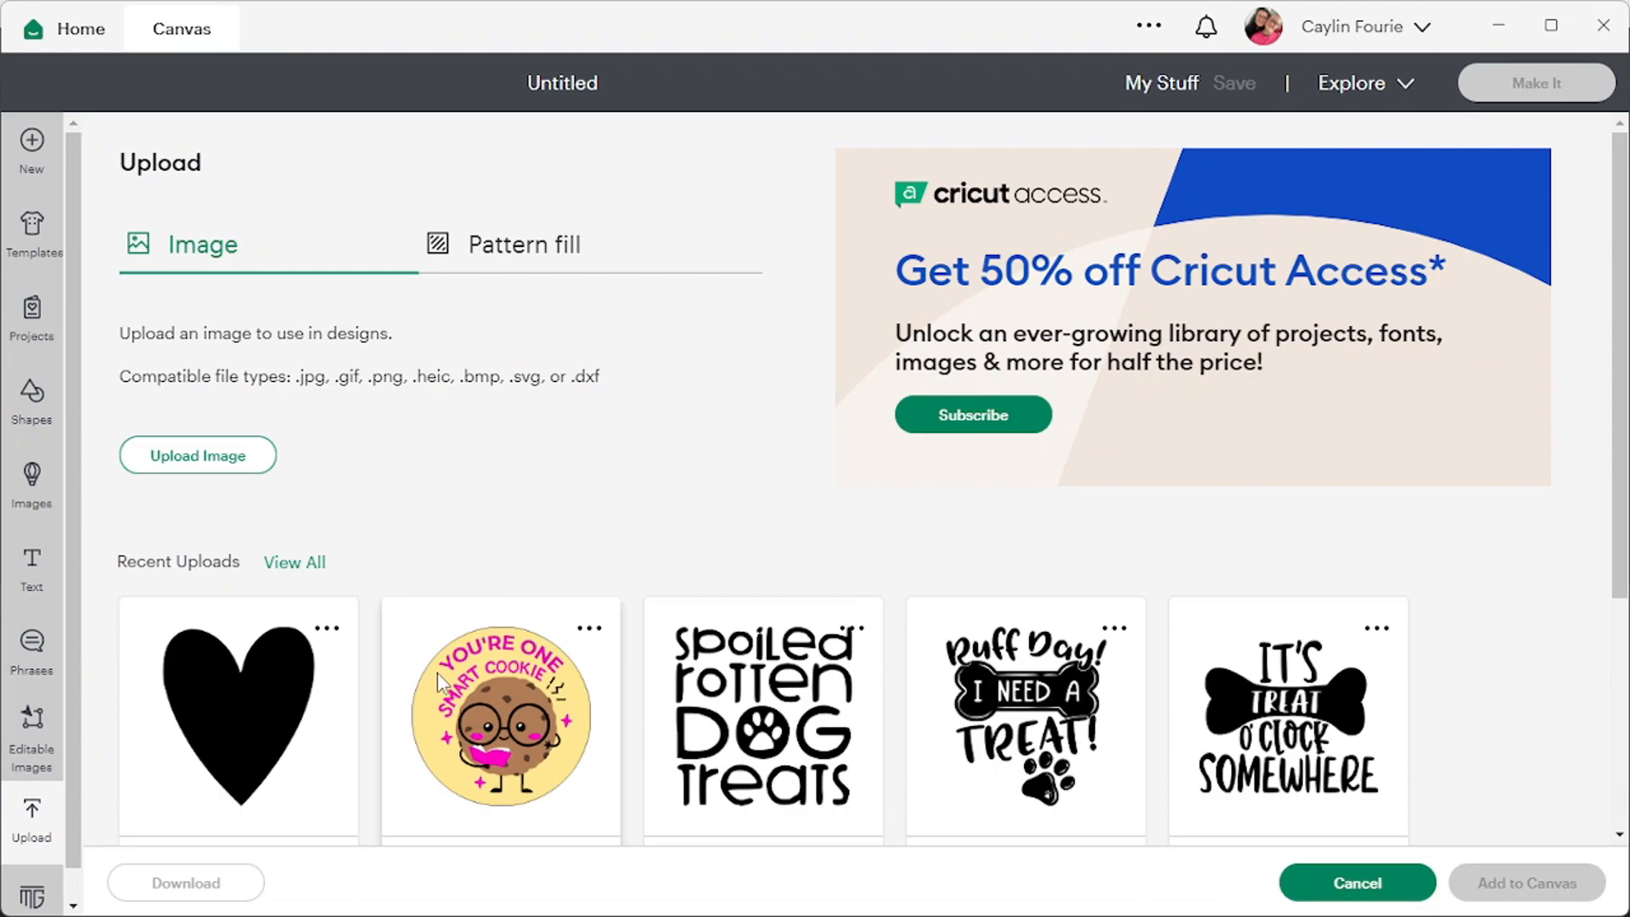
pyautogui.click(214, 459)
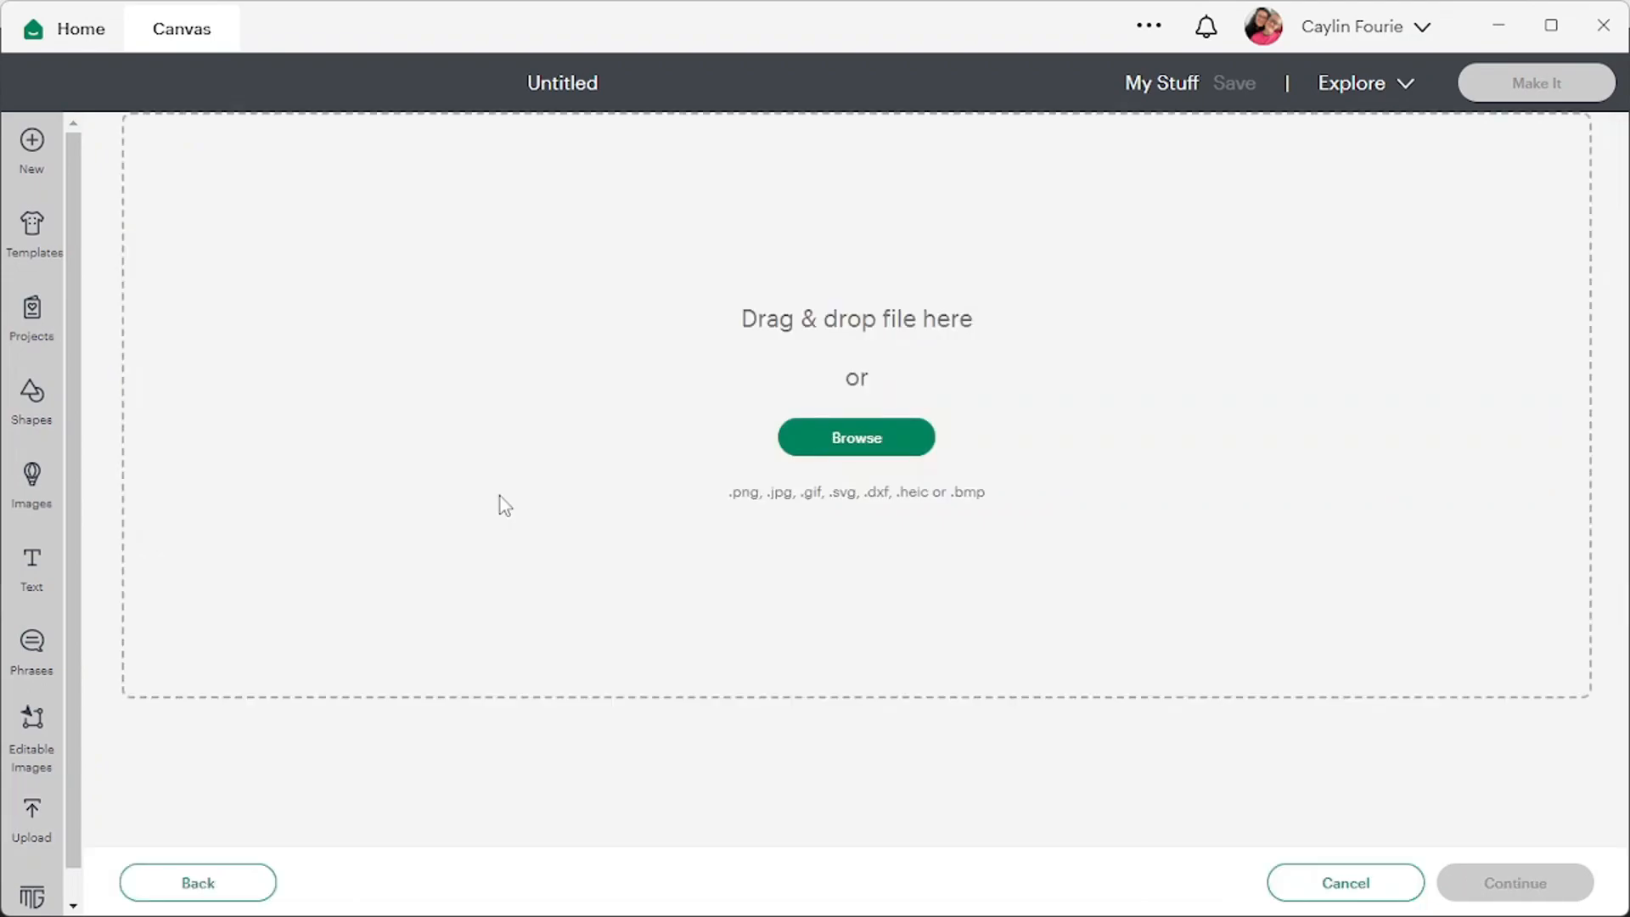
pyautogui.click(861, 443)
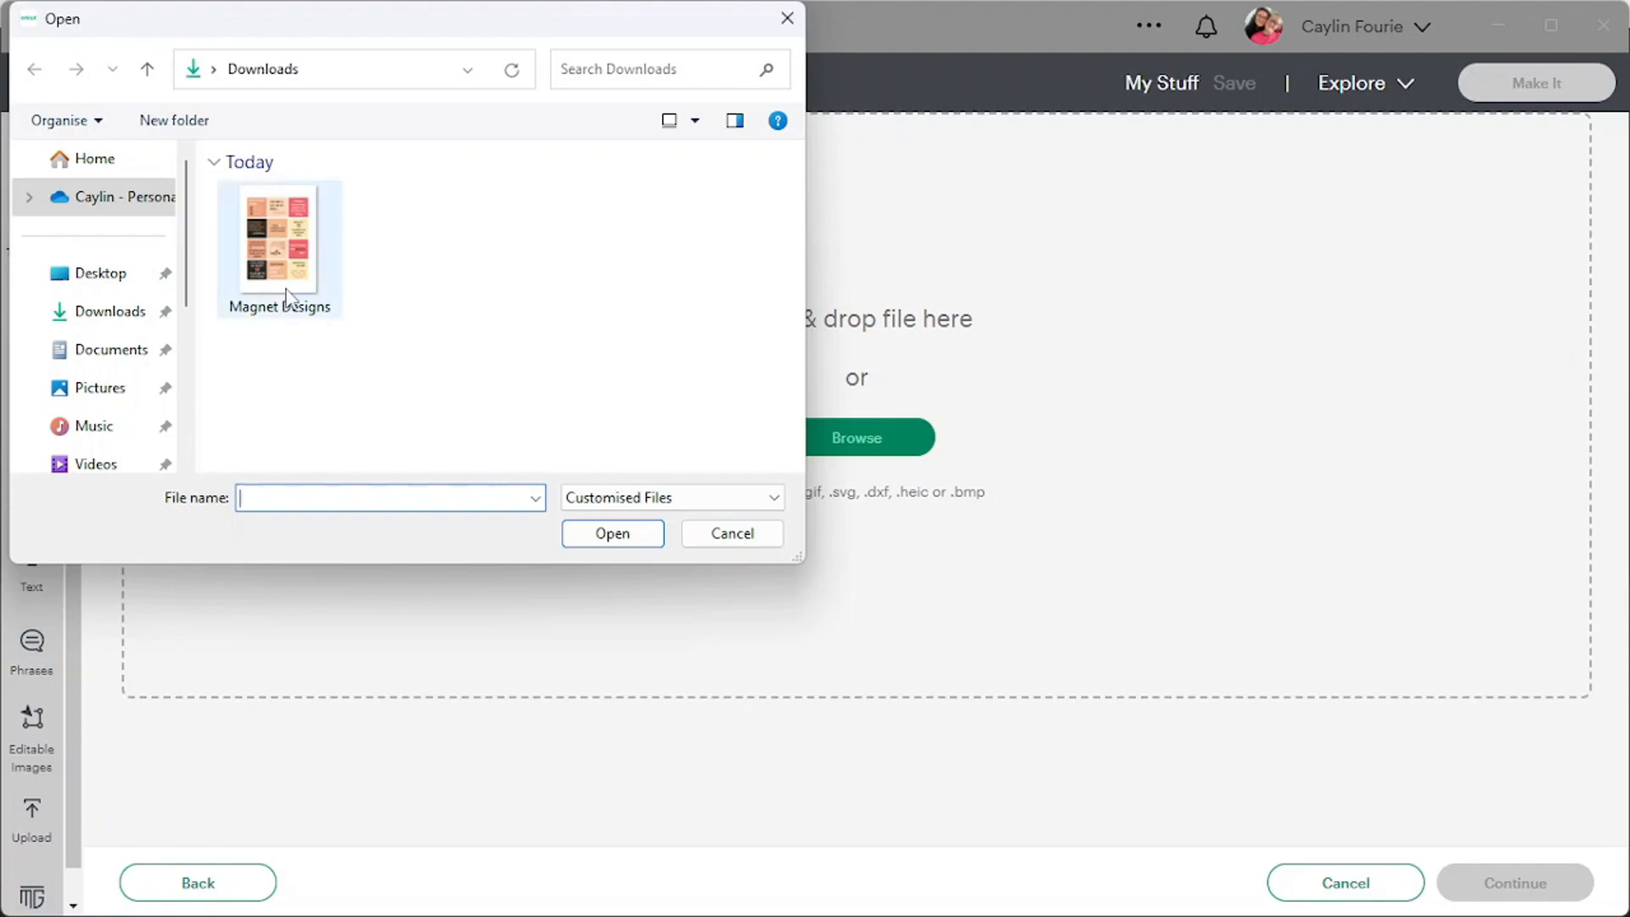
pyautogui.click(293, 260)
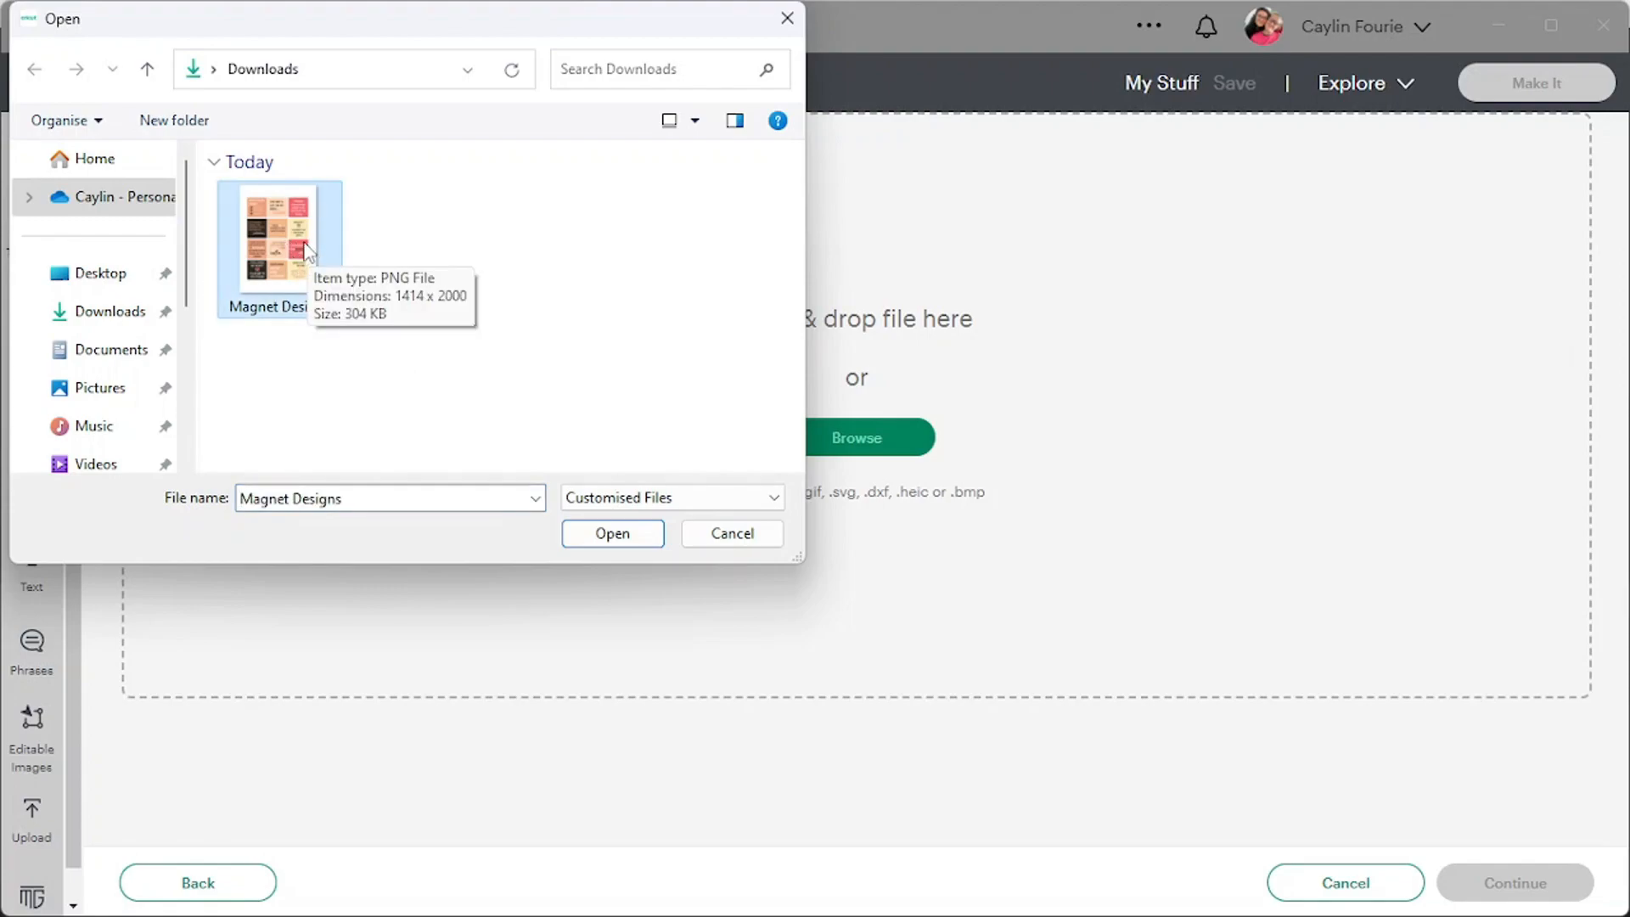
pyautogui.click(612, 534)
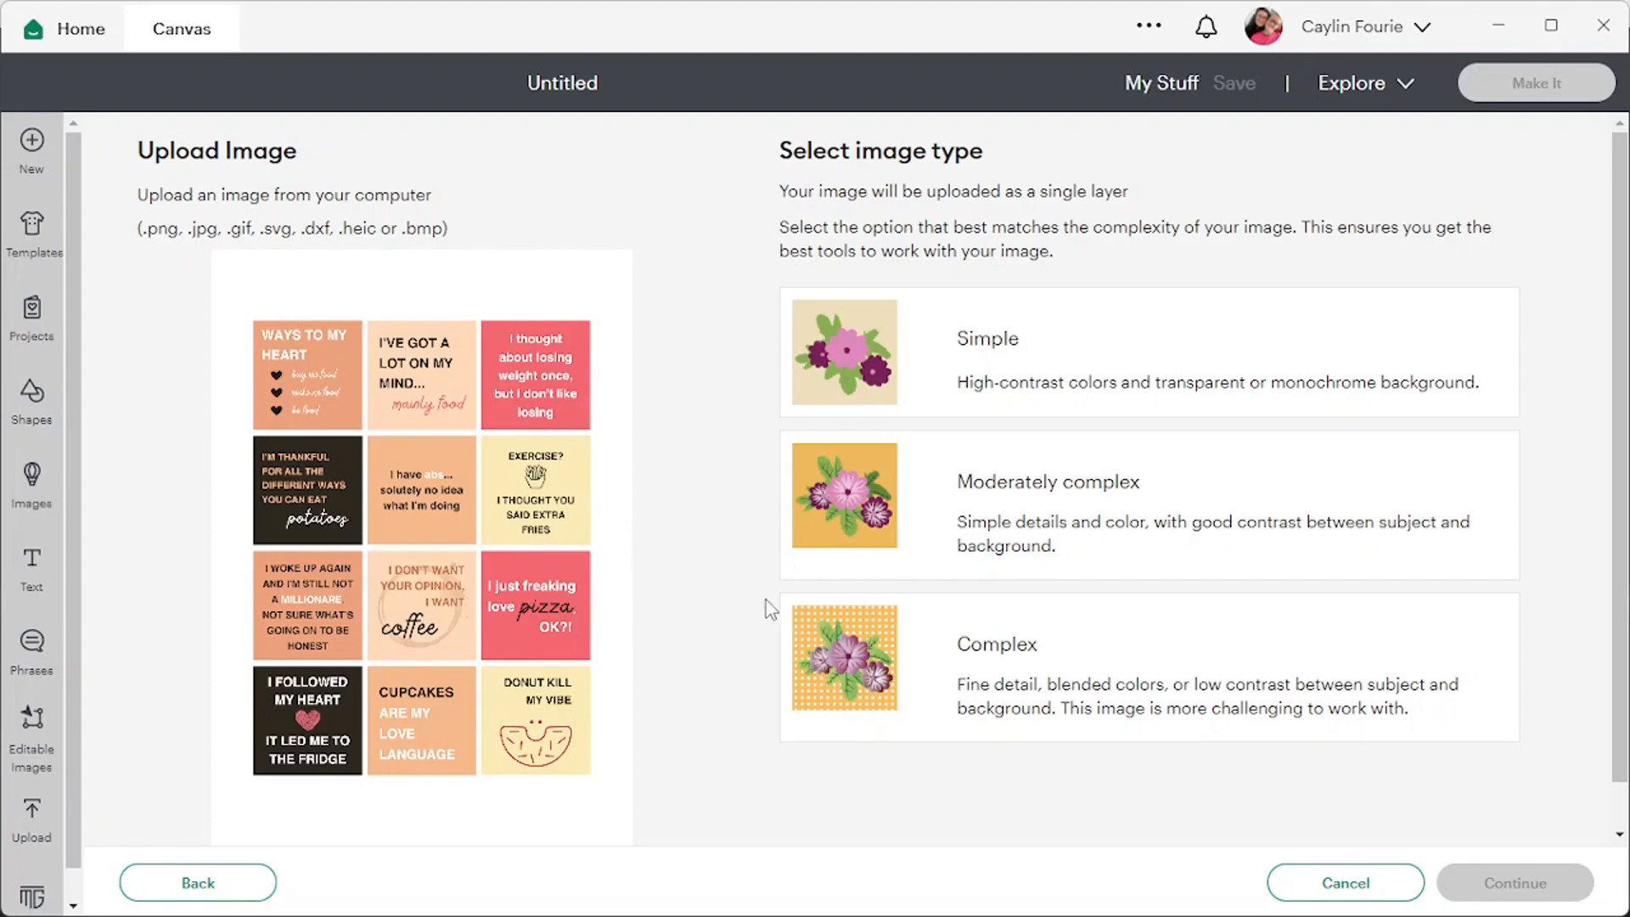
# Step: Set the image type to Complex, remove the white background around the magnet squares, and apply the edit
pyautogui.click(1118, 660)
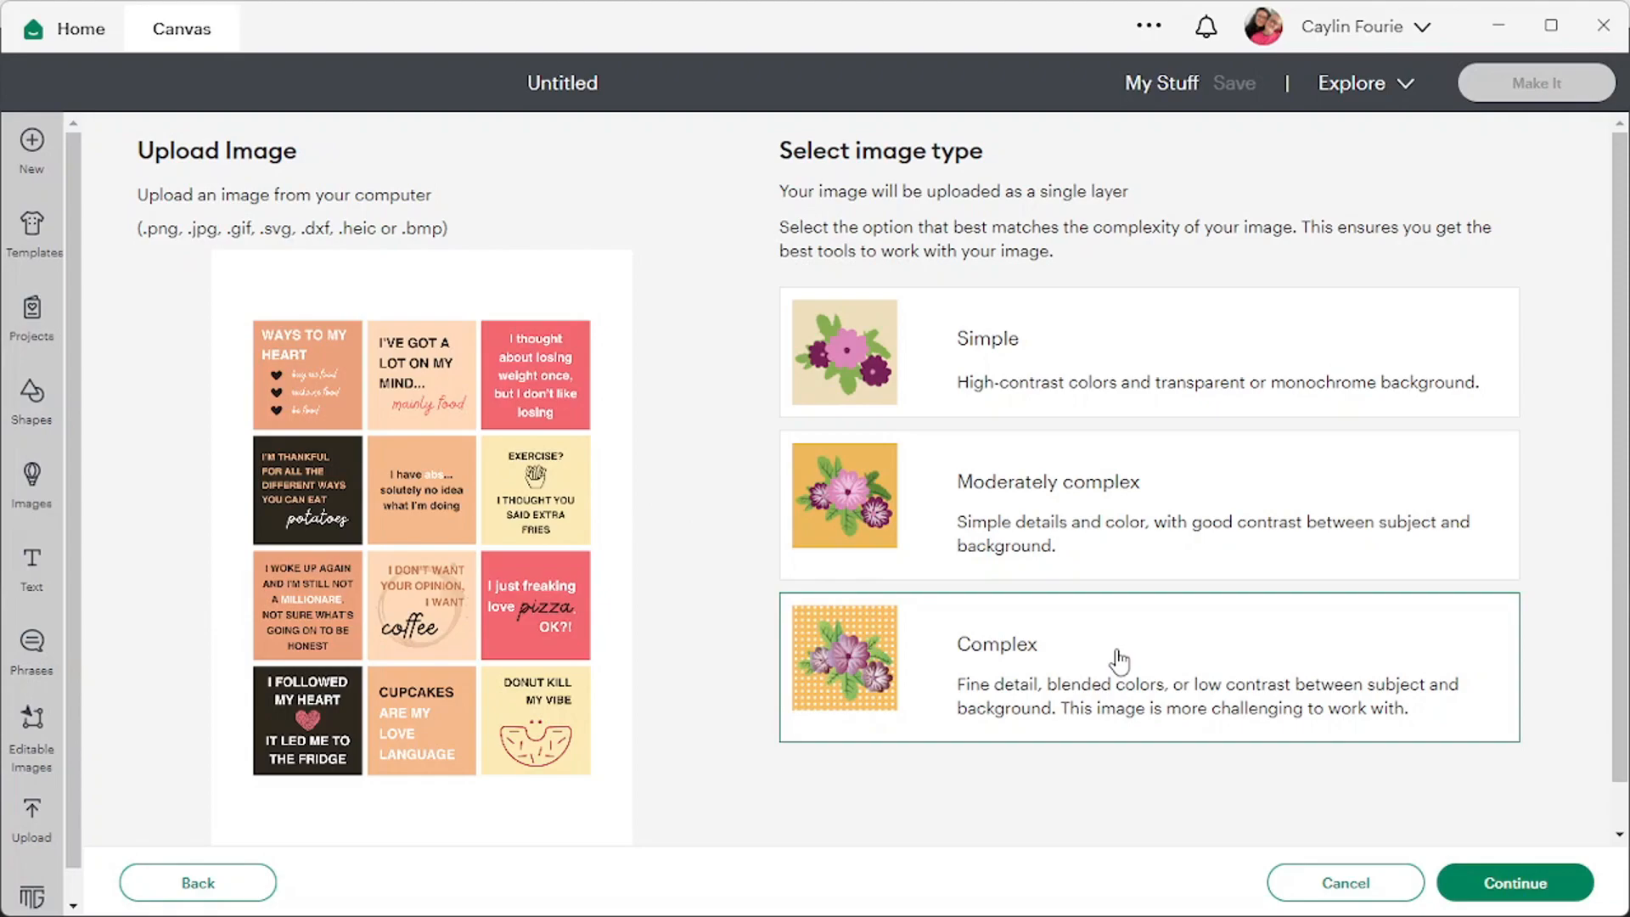
pyautogui.click(1477, 885)
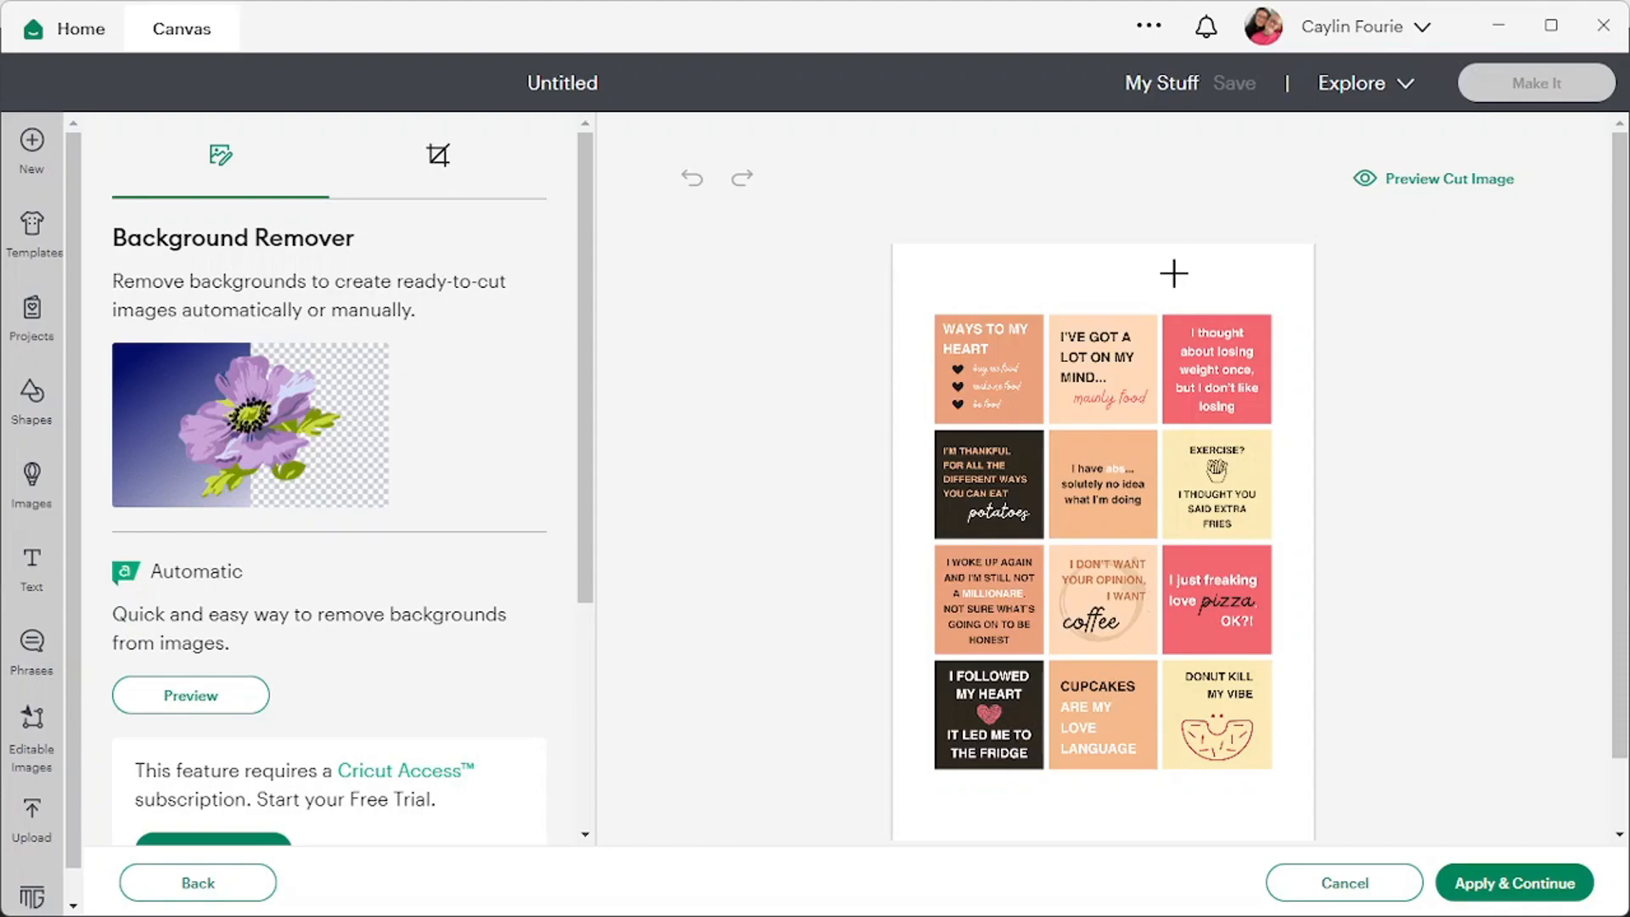
pyautogui.click(1174, 274)
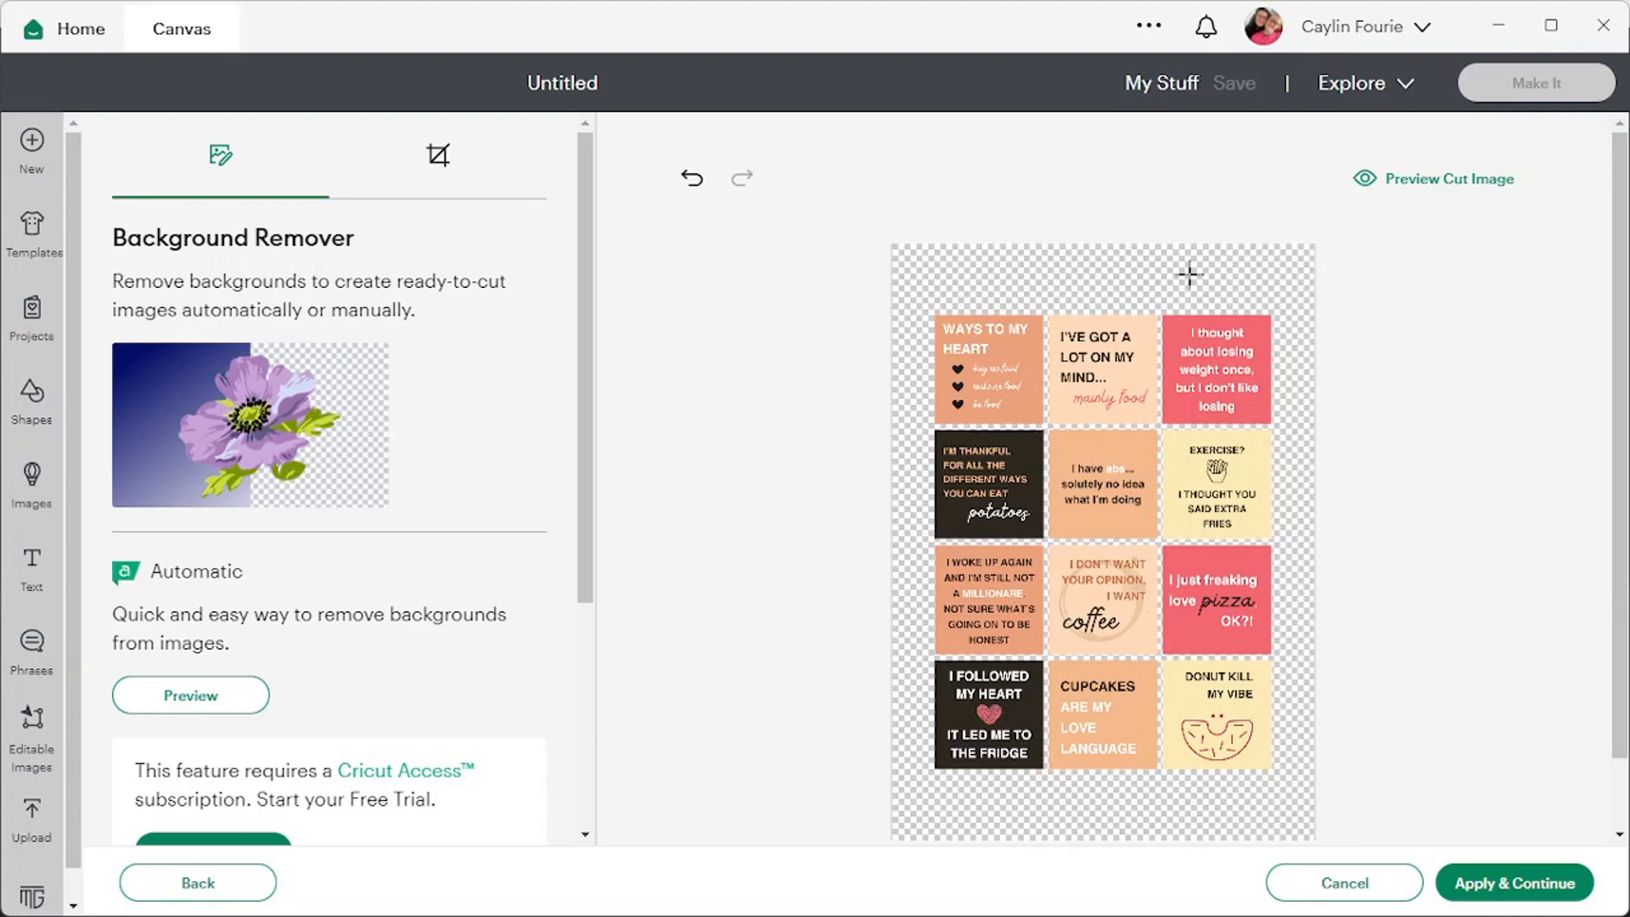
pyautogui.click(1511, 885)
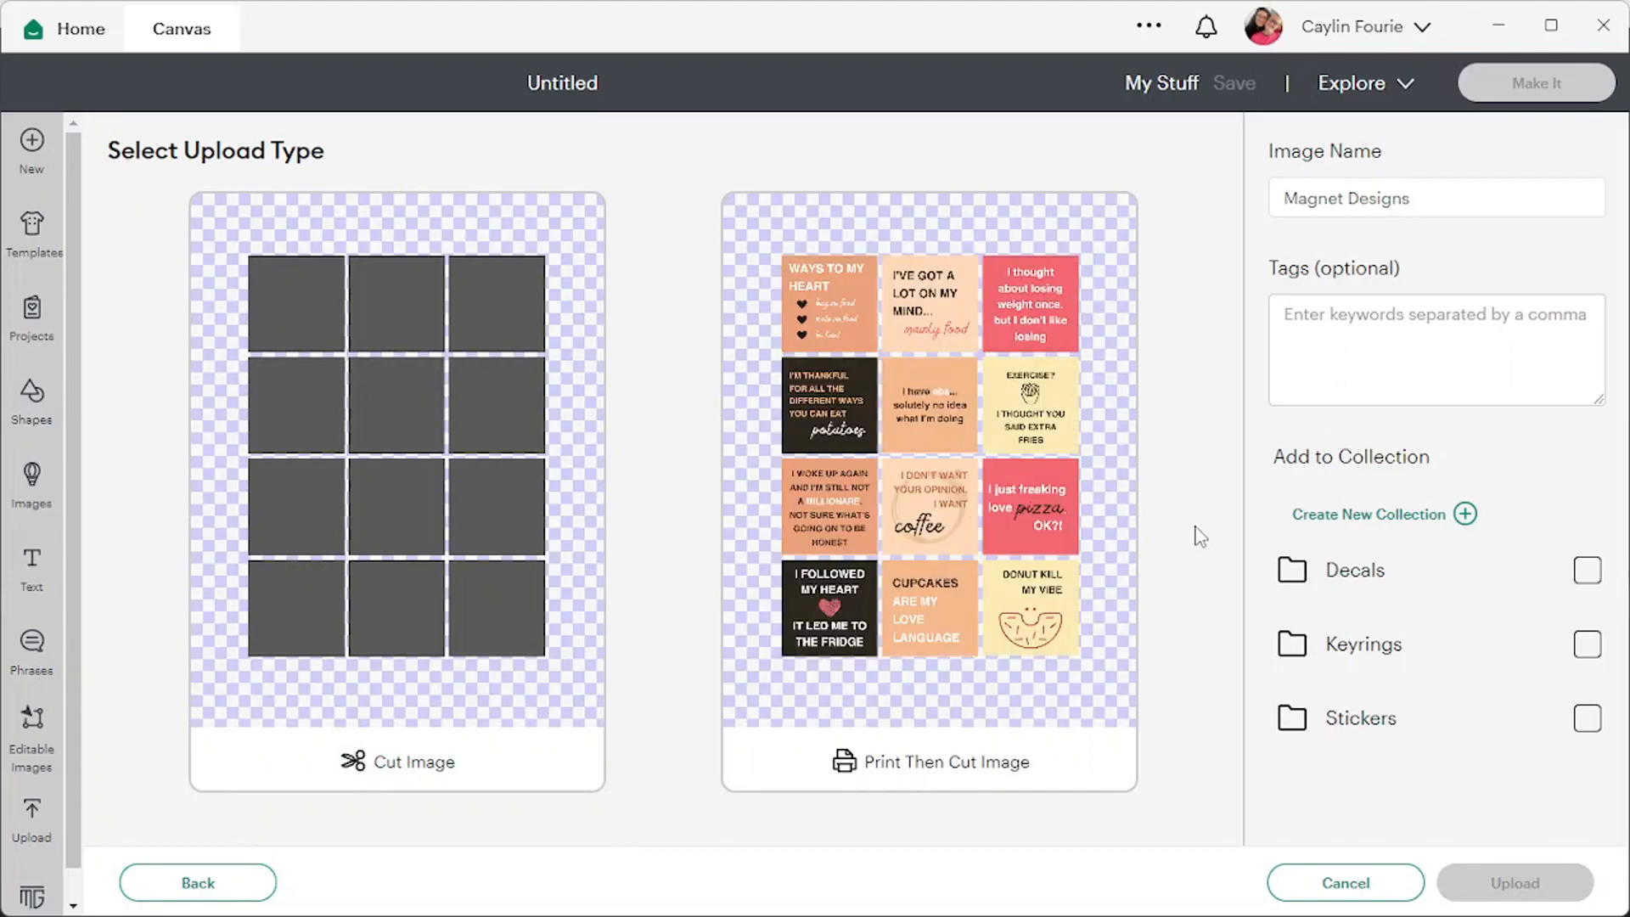
# Step: Upload Magnet Designs as a Print Then Cut image and add it to the canvas
pyautogui.click(962, 458)
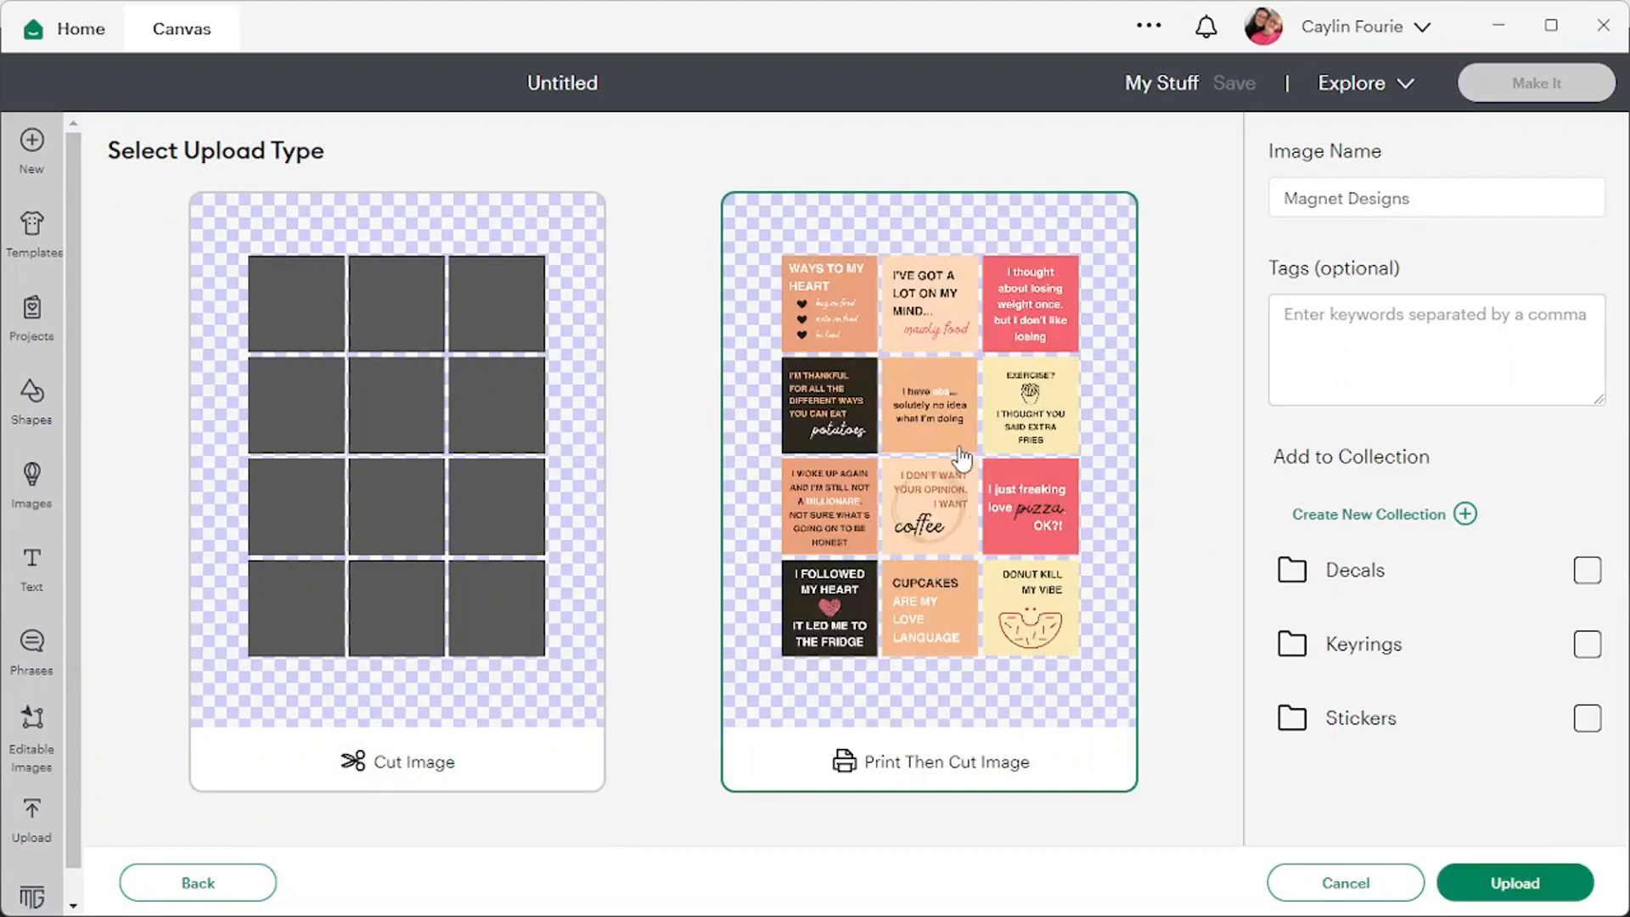
pyautogui.click(1491, 885)
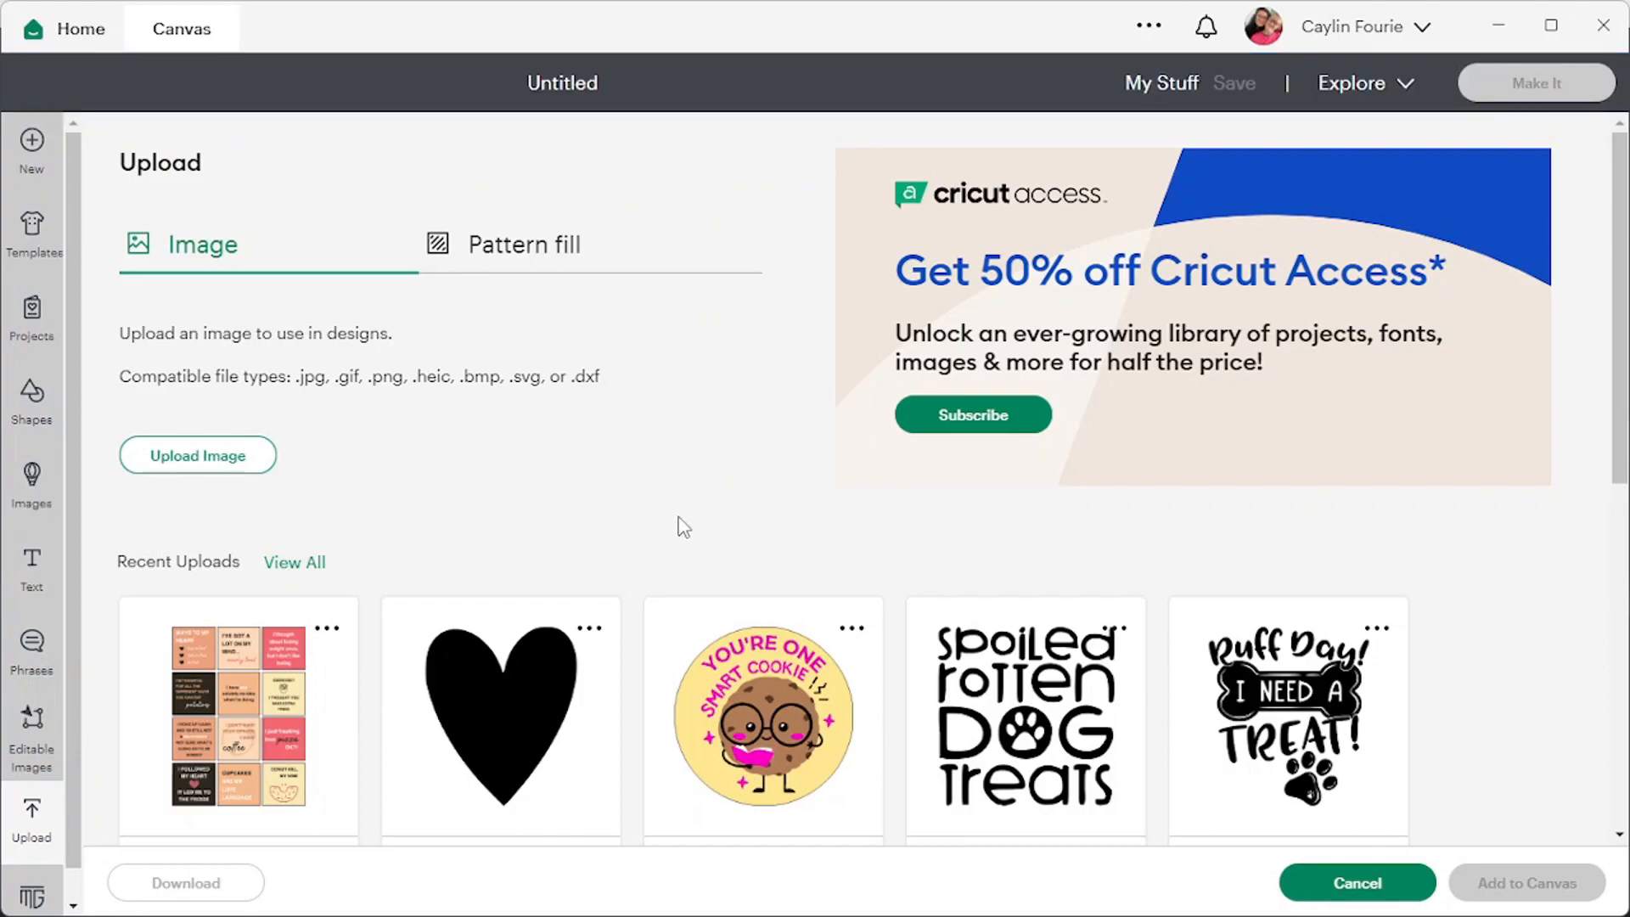
pyautogui.click(304, 741)
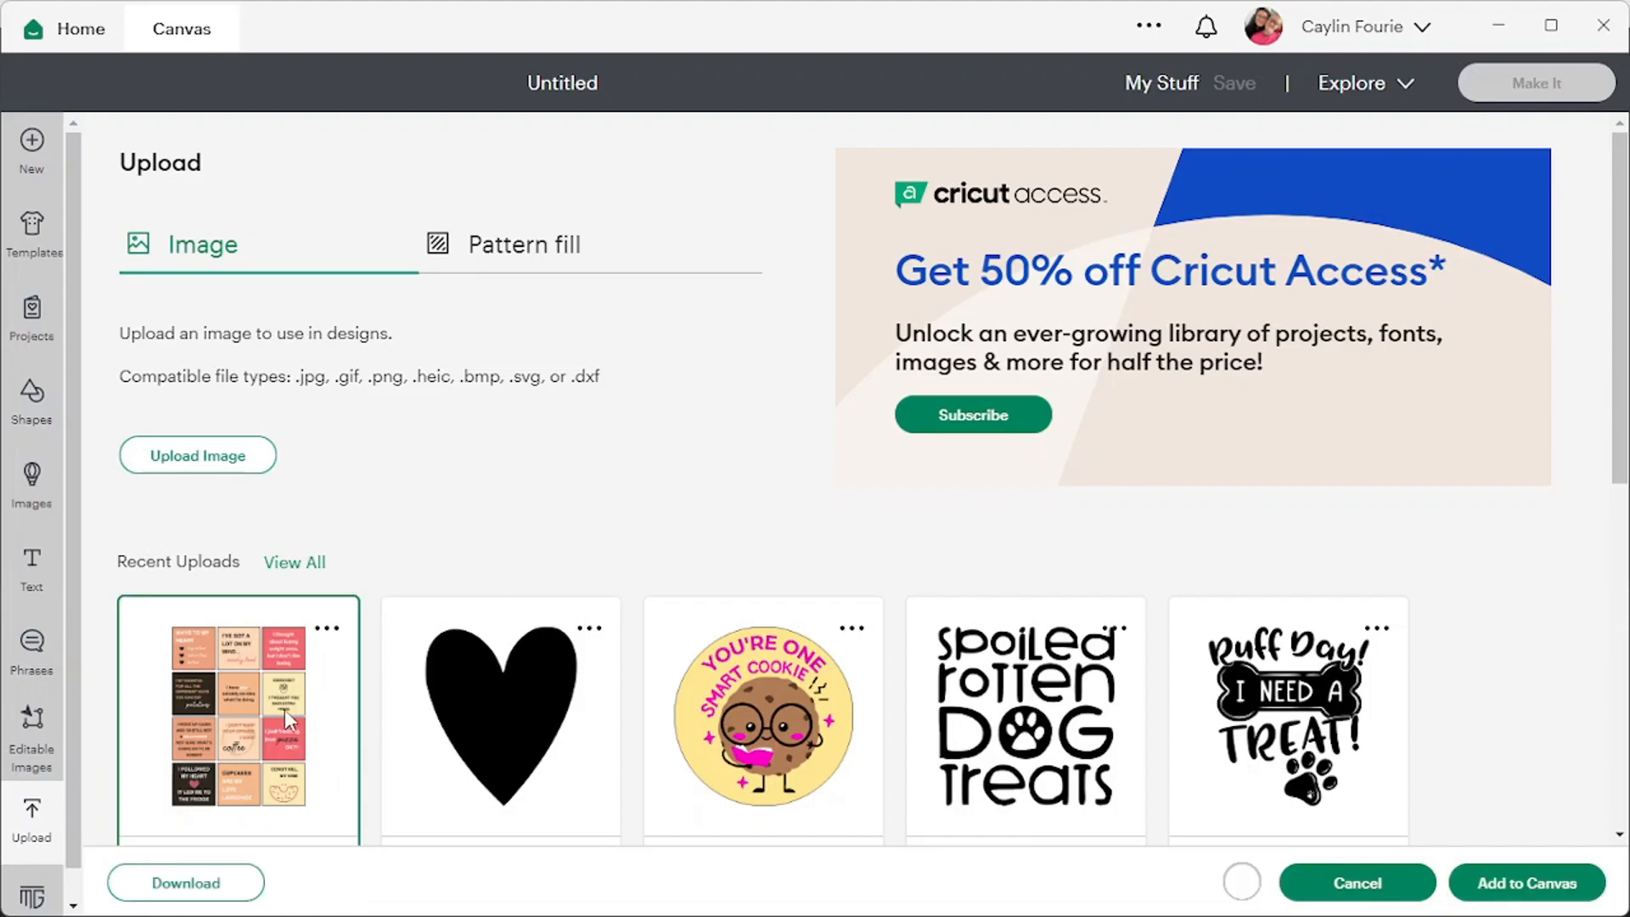
pyautogui.click(1524, 886)
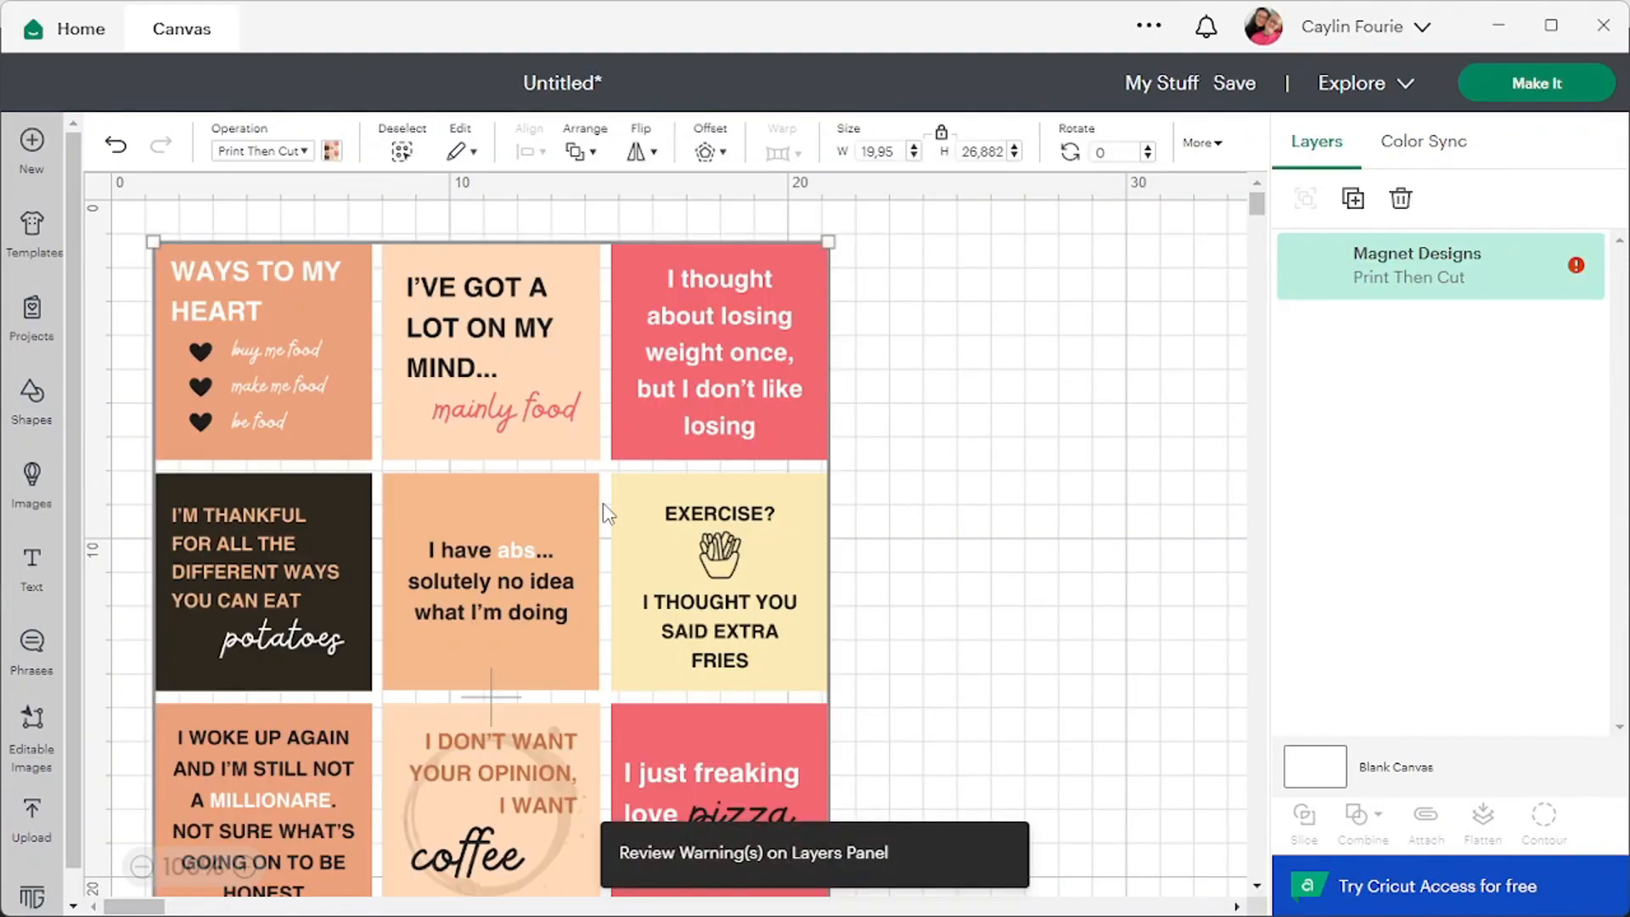
# Step: Review the size warning on the Magnet Designs layer and scale the image down proportionally to about 16.02 x 21.59 cm
pyautogui.click(1576, 266)
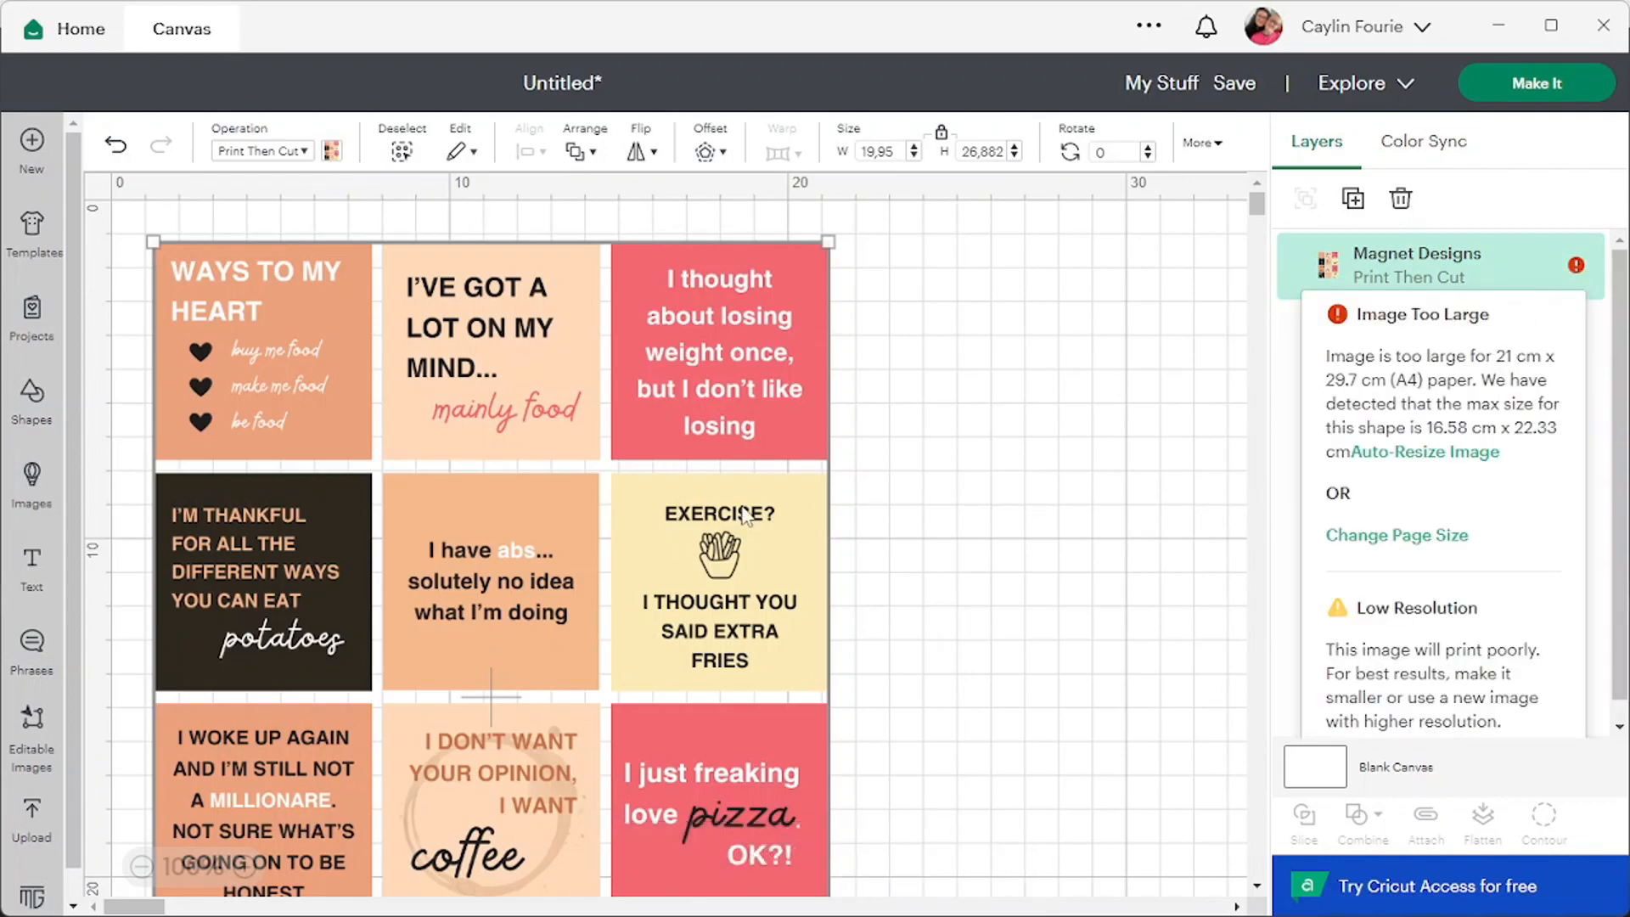
pyautogui.click(1036, 535)
pyautogui.click(781, 601)
pyautogui.scroll(-1, 798, 603)
pyautogui.scroll(-8, 794, 601)
pyautogui.scroll(2, 794, 600)
pyautogui.moveTo(822, 531); pyautogui.dragTo(675, 372)
pyautogui.scroll(5, 839, 548)
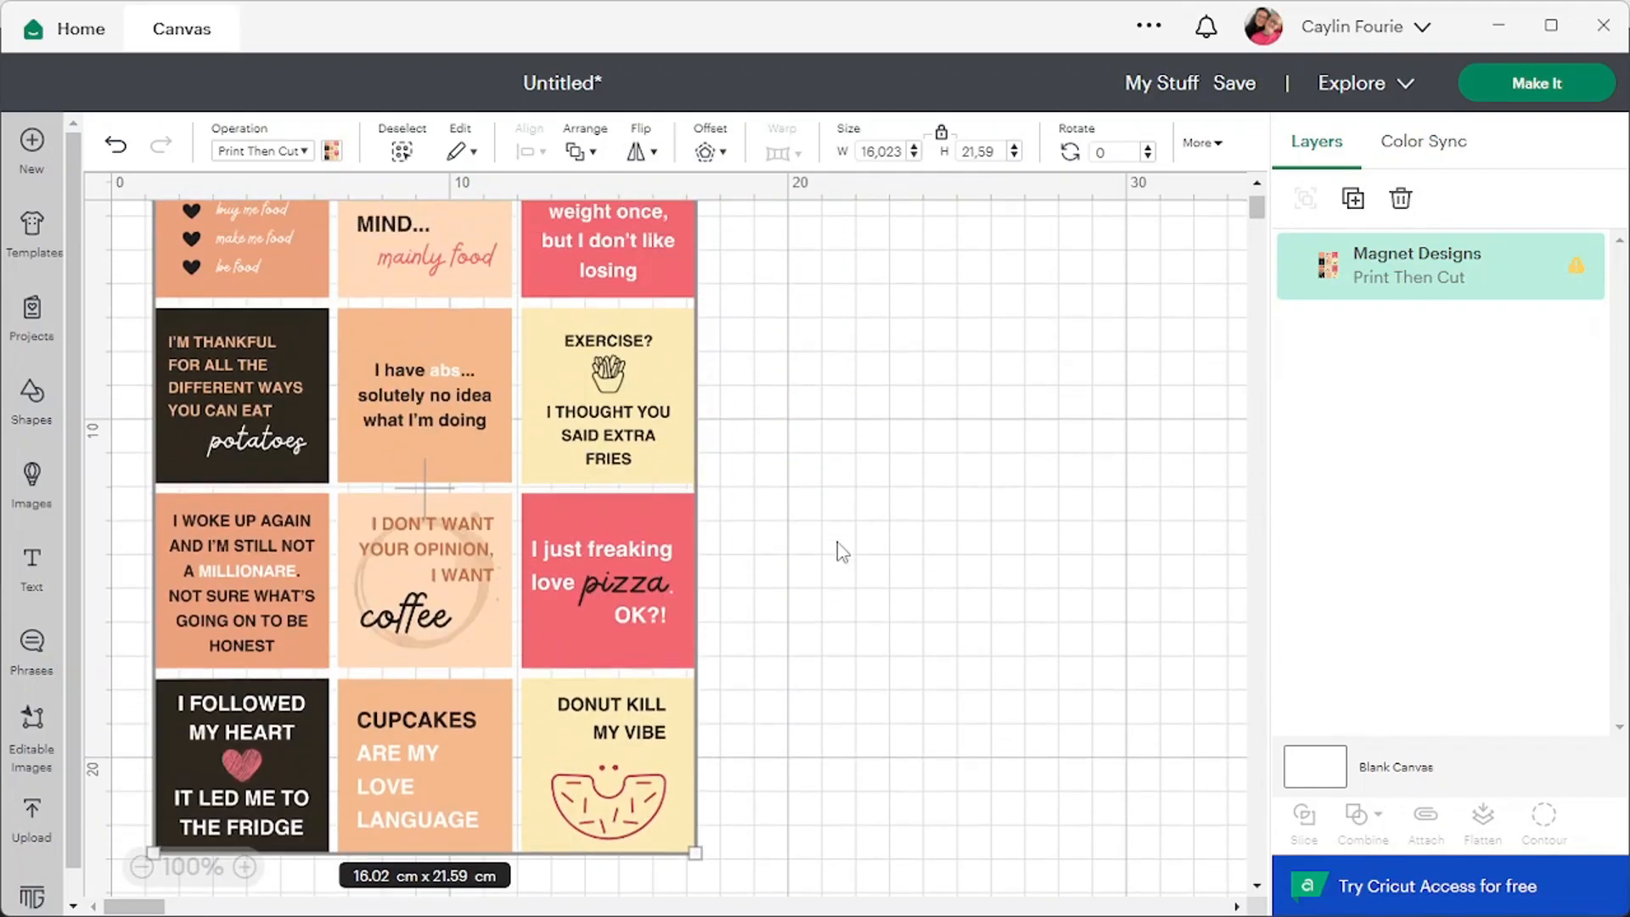
# Step: Read the remaining warning on the Magnet Designs layer and move the image slightly upward on the canvas
pyautogui.click(1578, 273)
pyautogui.click(1577, 274)
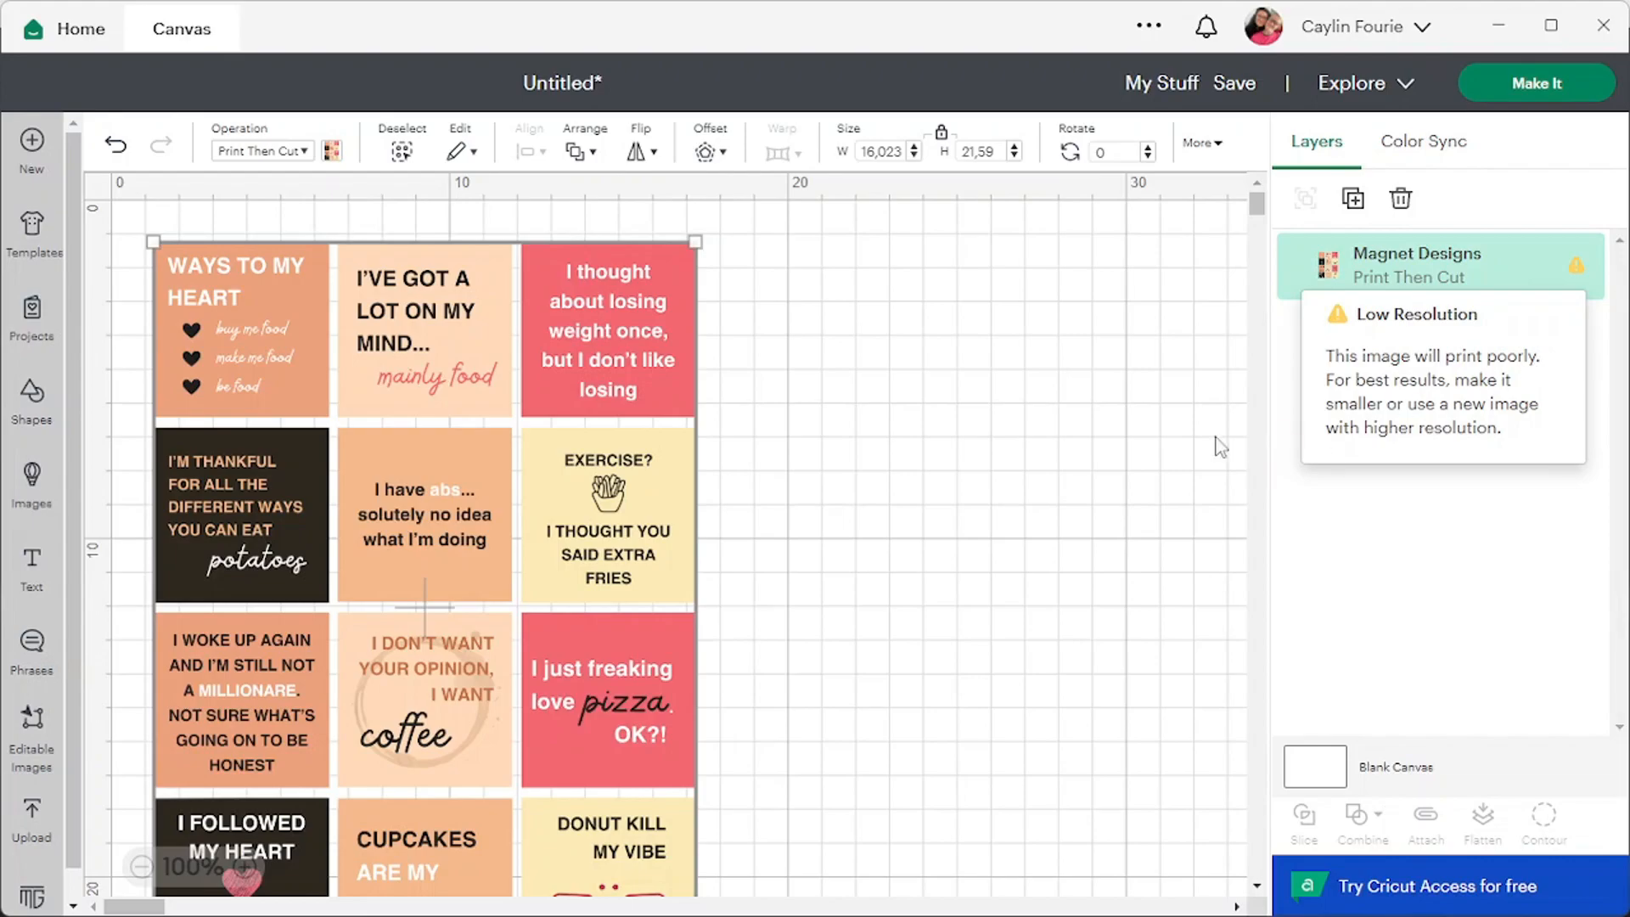
pyautogui.click(1029, 398)
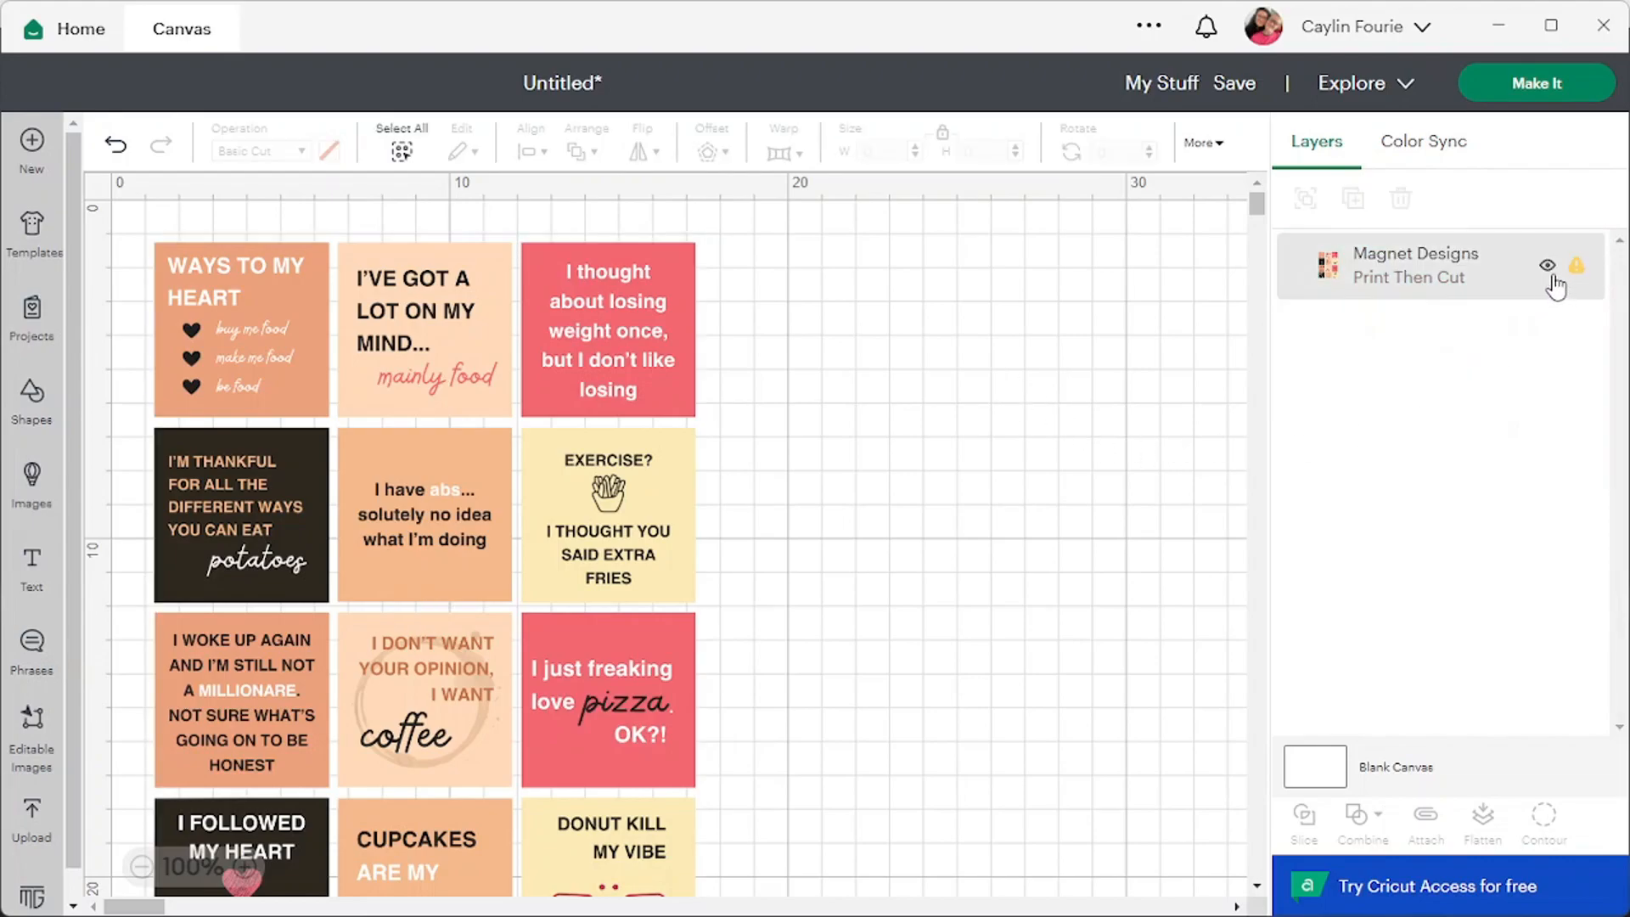
pyautogui.moveTo(604, 542); pyautogui.dragTo(604, 525)
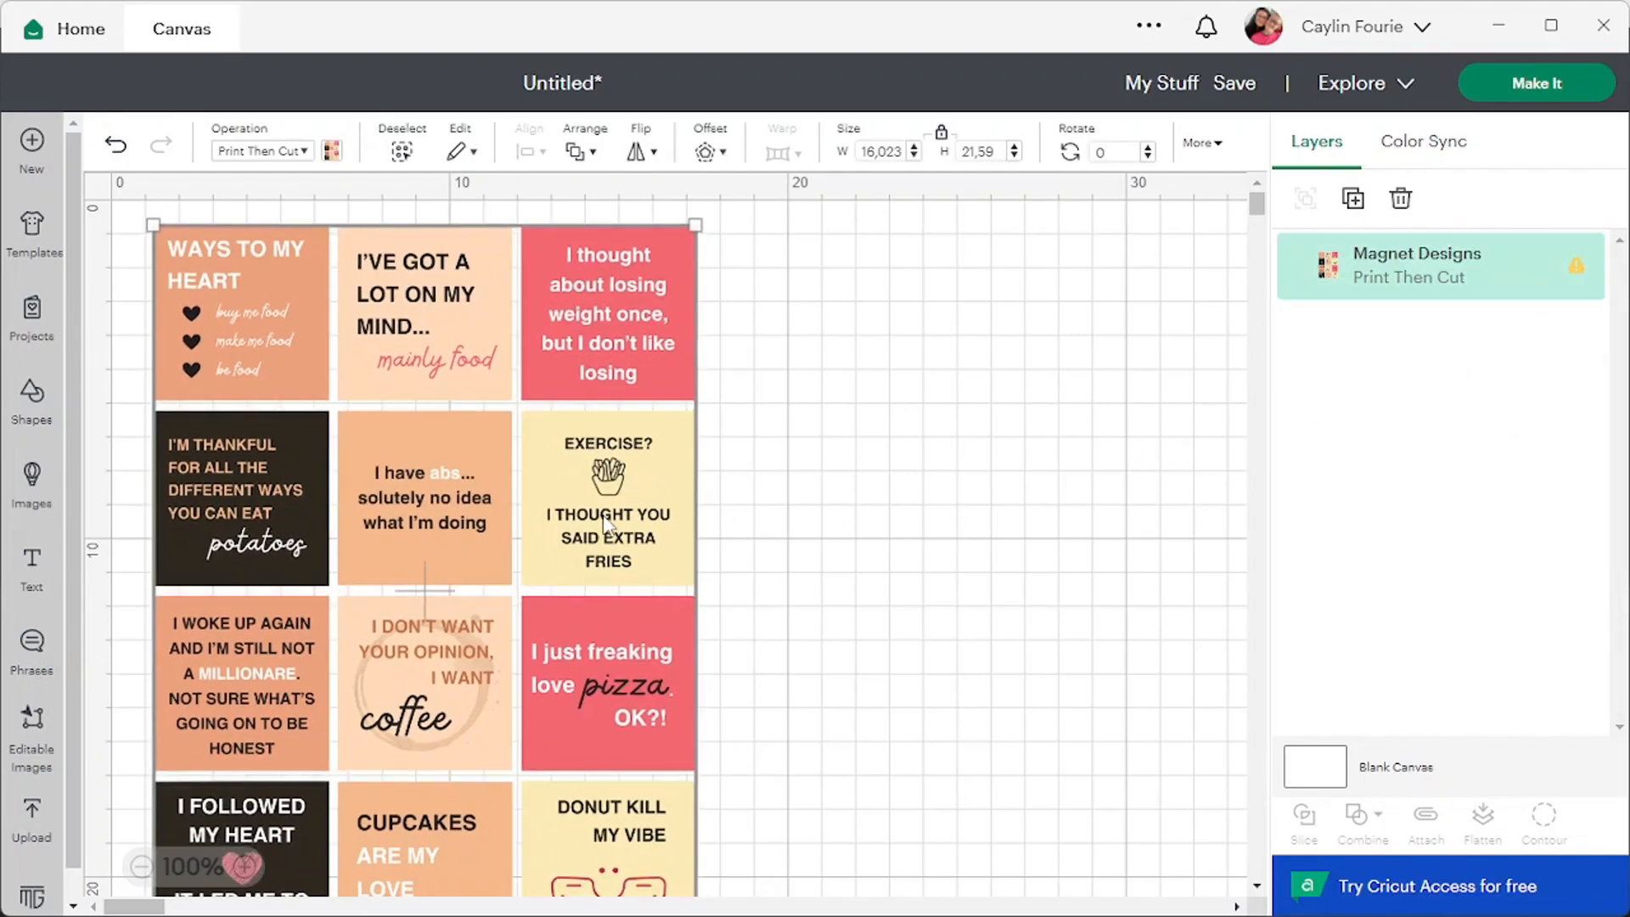
# Step: Send the design to mat preparation, inspect its placement on the A4 sheet, and continue to the make stage
pyautogui.click(1500, 89)
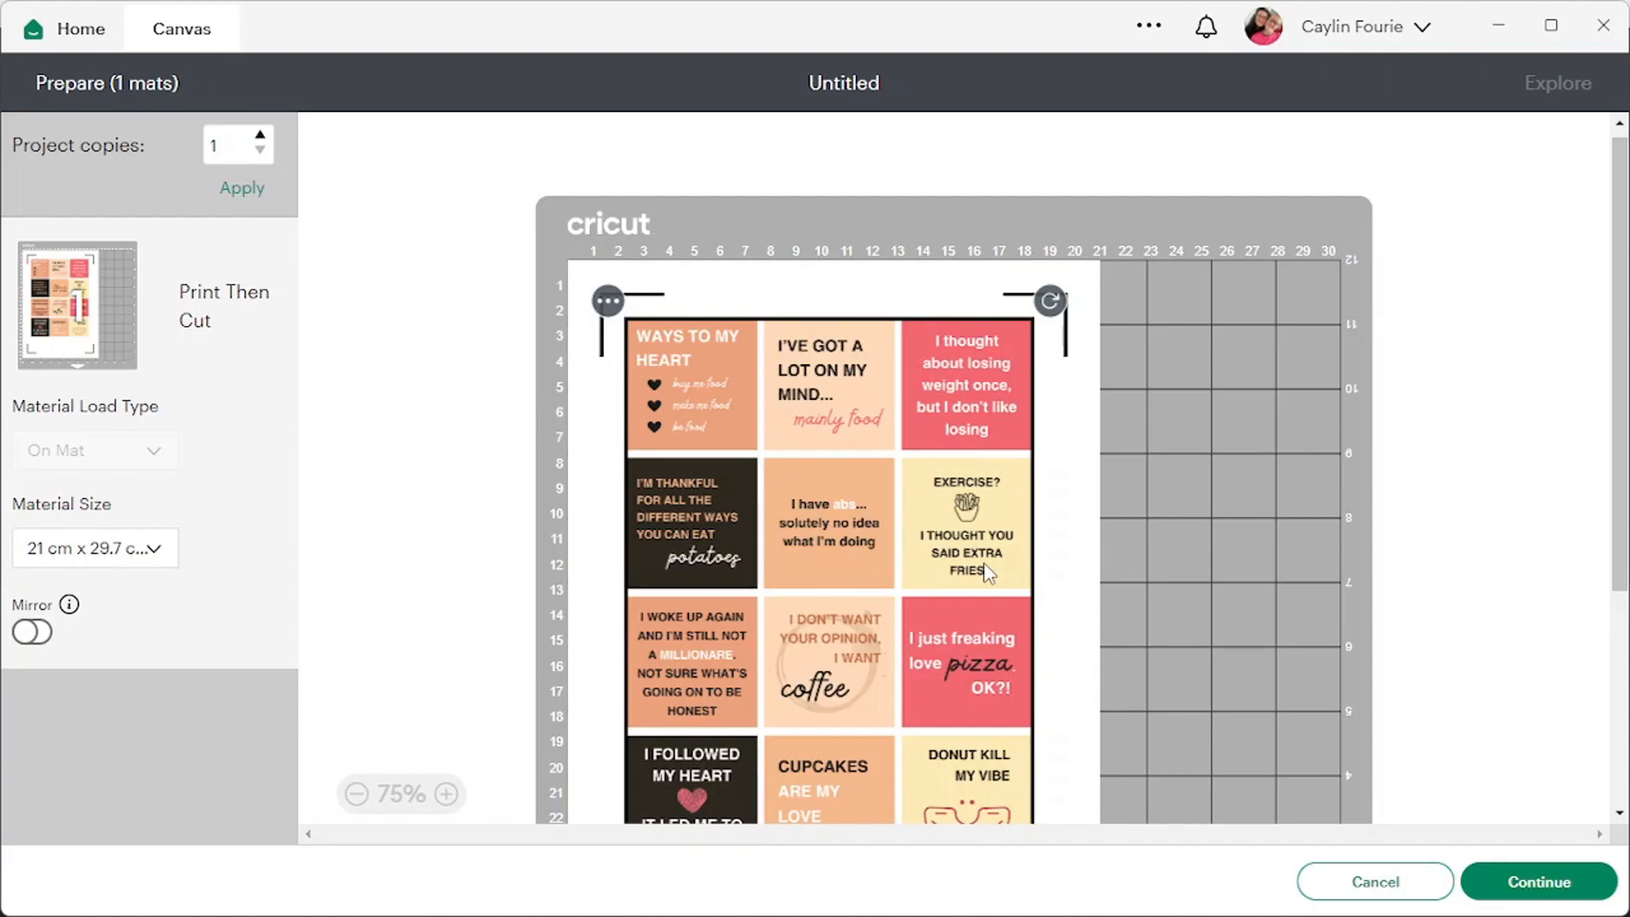
pyautogui.scroll(-2, 1103, 517)
pyautogui.scroll(1, 1103, 517)
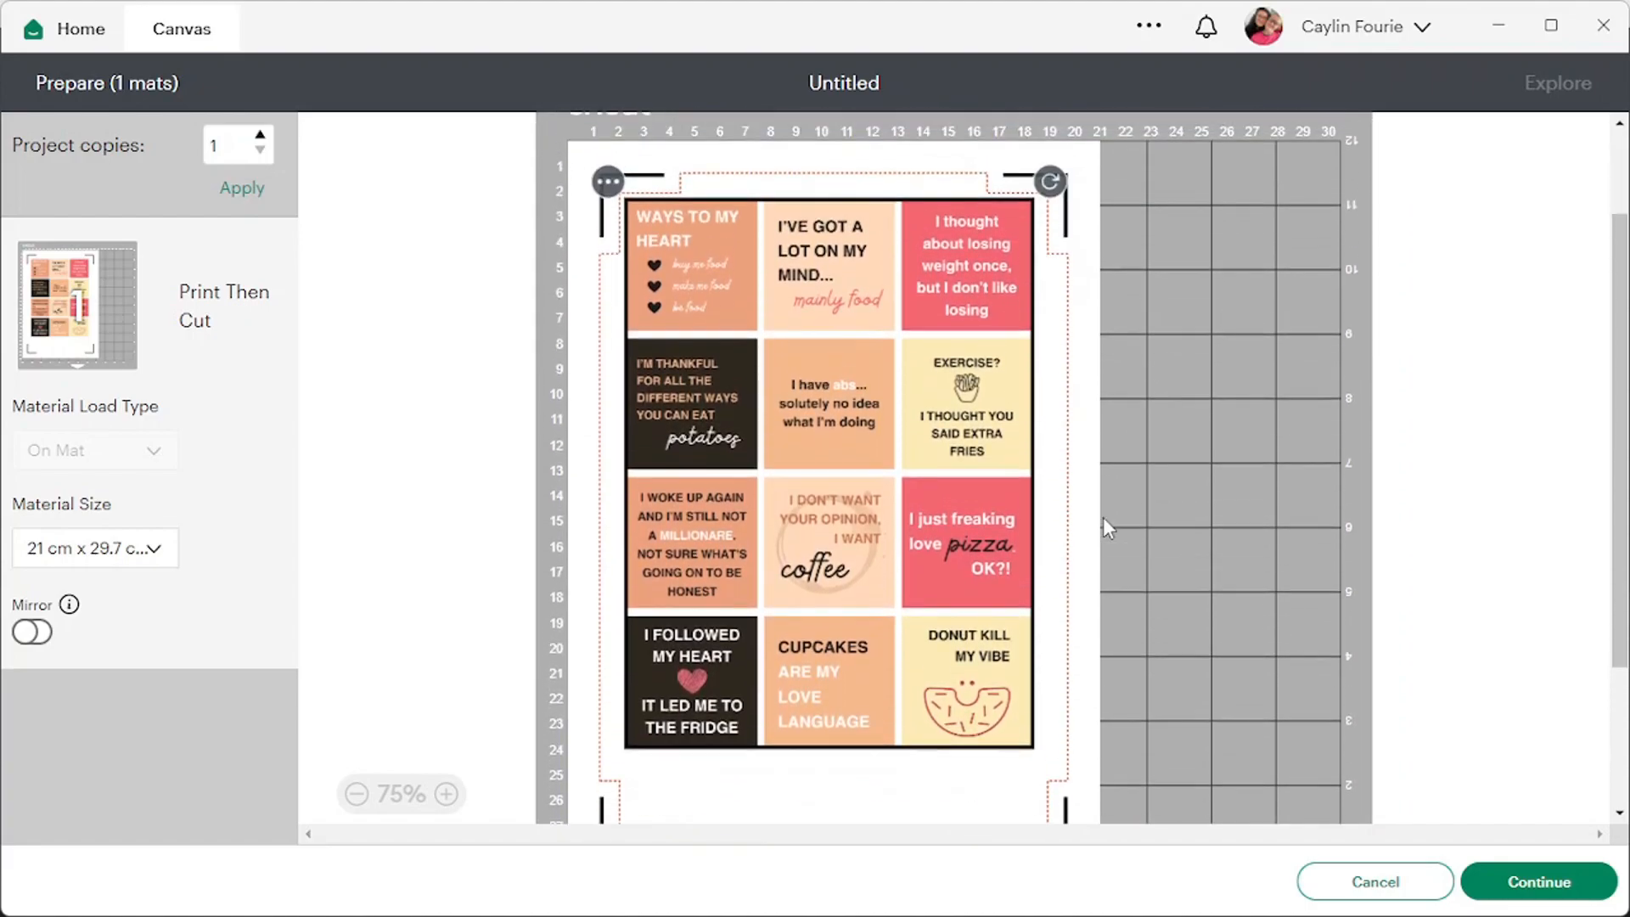
pyautogui.scroll(2, 1103, 517)
pyautogui.scroll(-2, 1103, 517)
pyautogui.scroll(-3, 1103, 517)
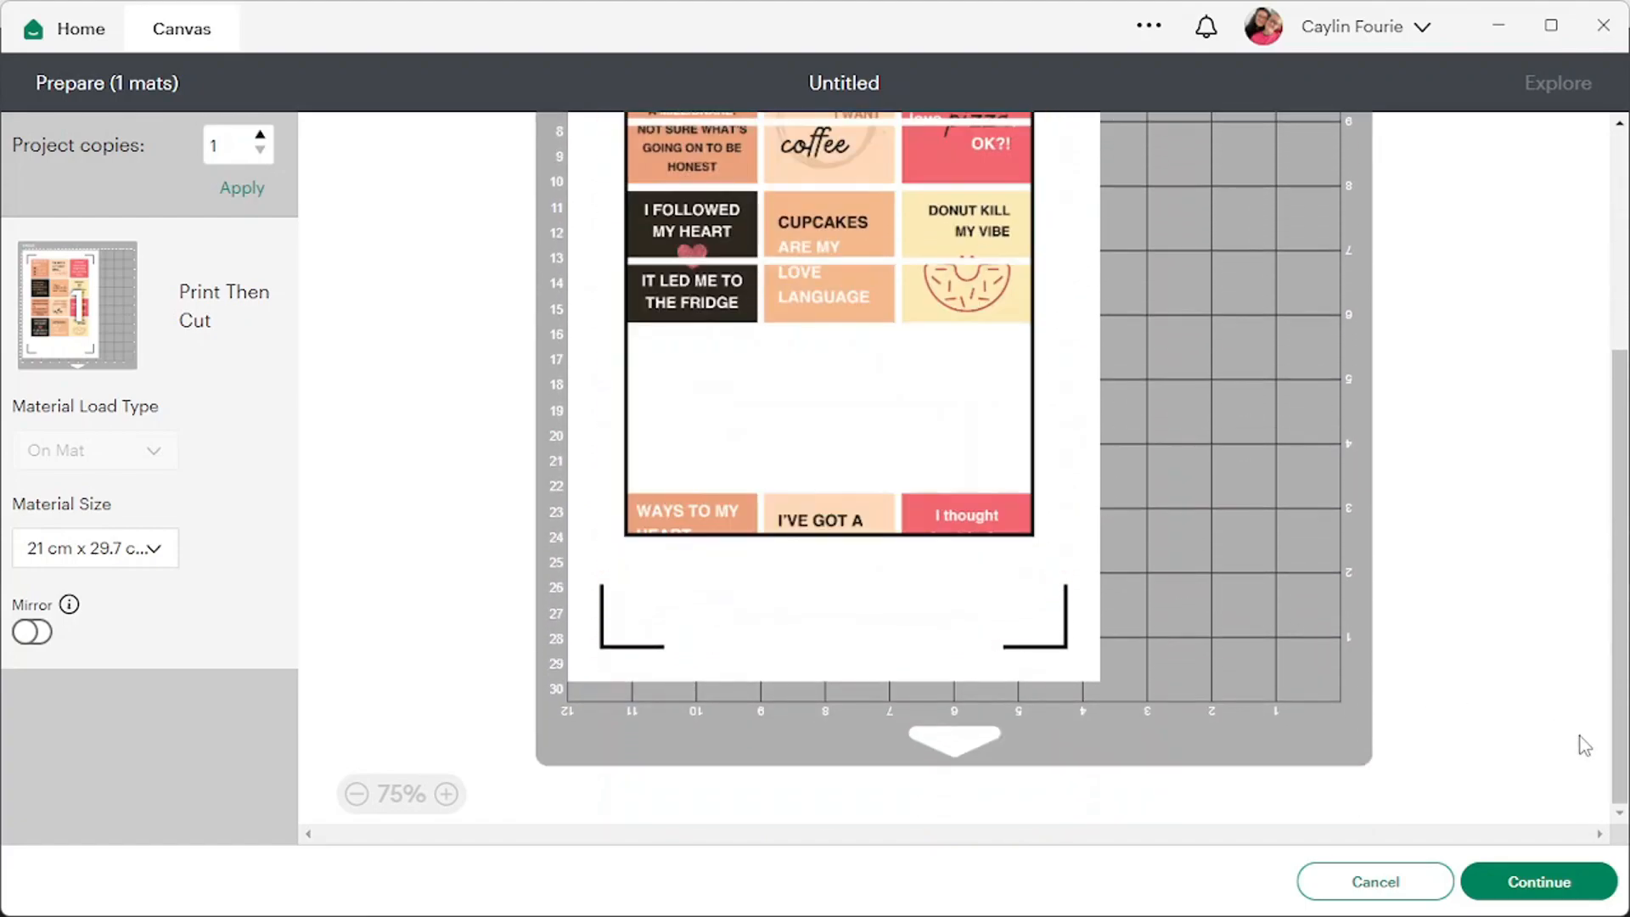
pyautogui.click(1567, 883)
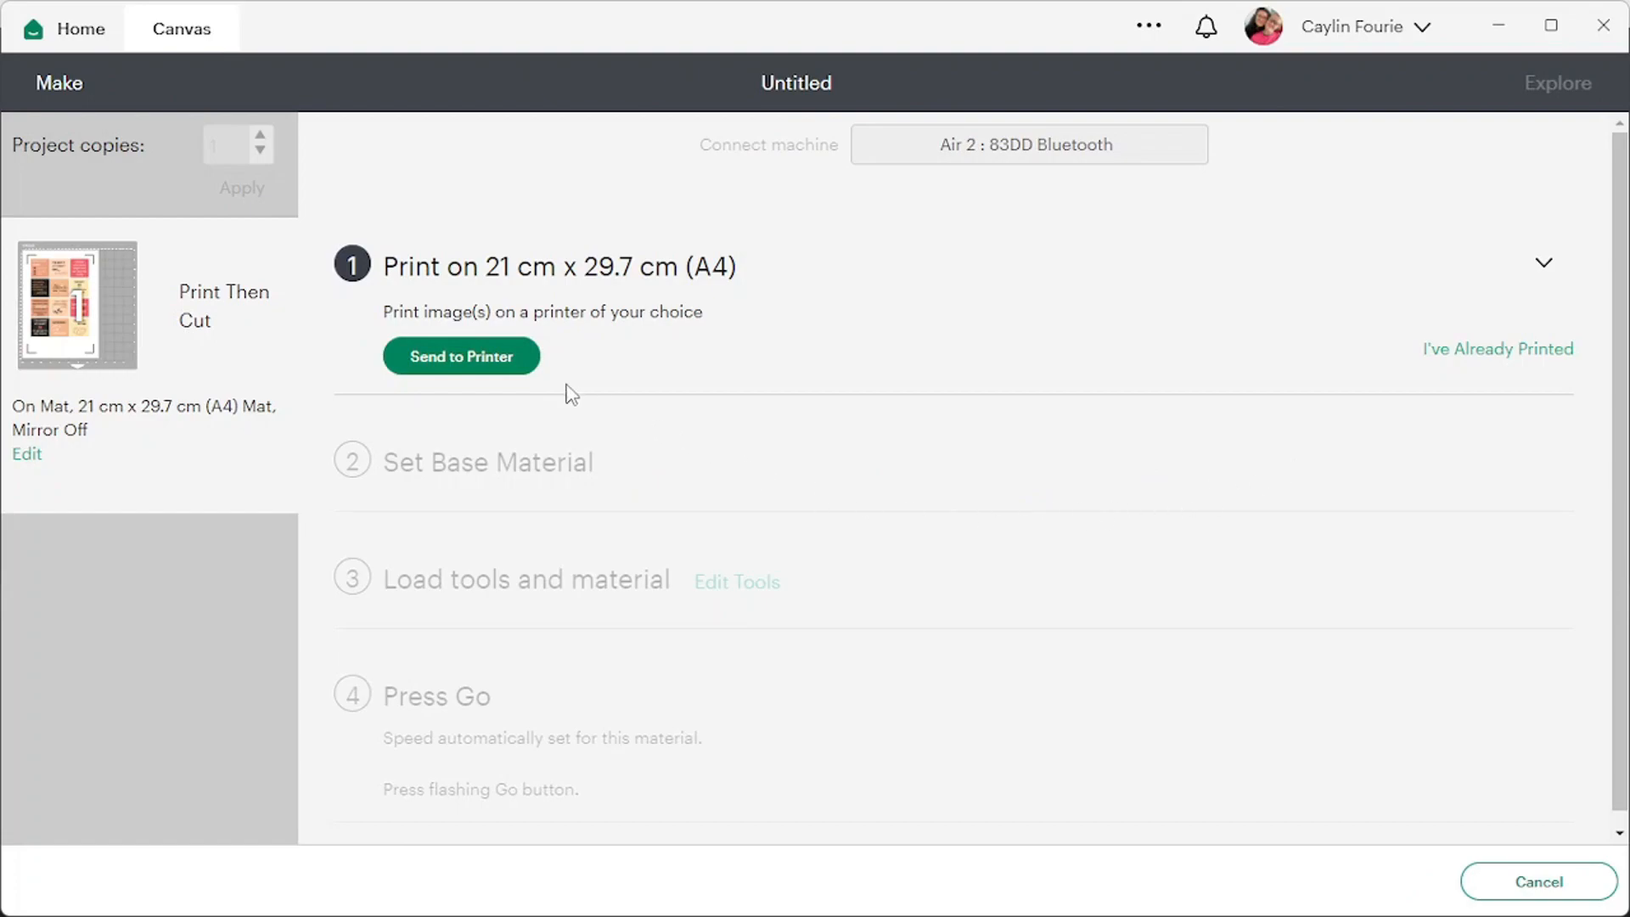
# Step: Print the magnet sheet with the system print dialog enabled
pyautogui.click(480, 365)
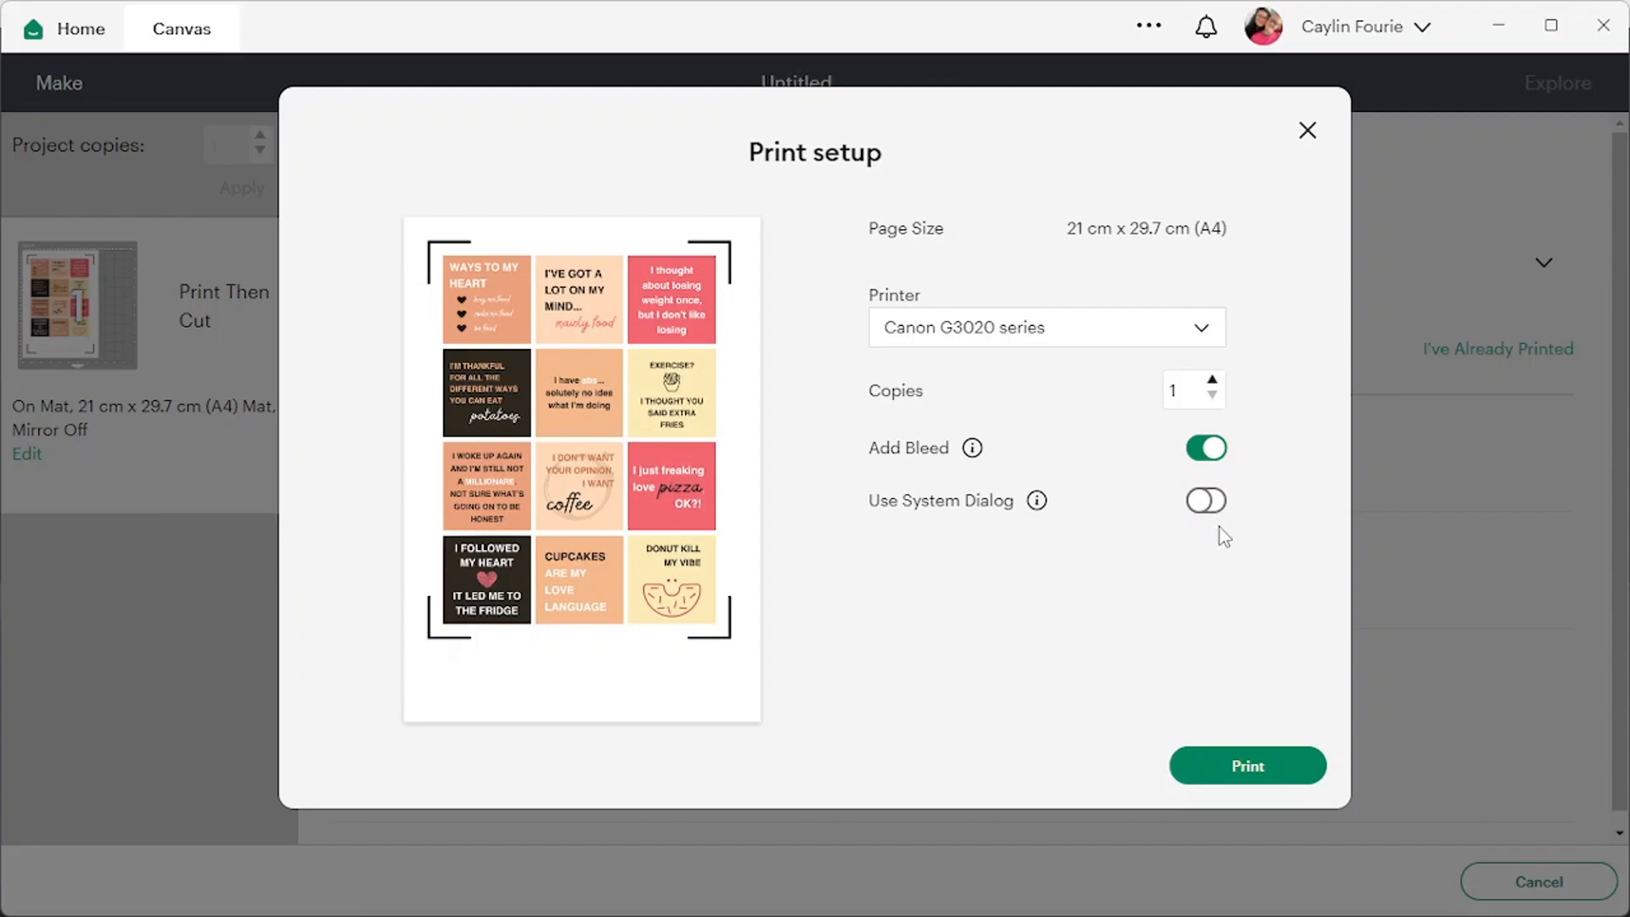
pyautogui.click(1203, 510)
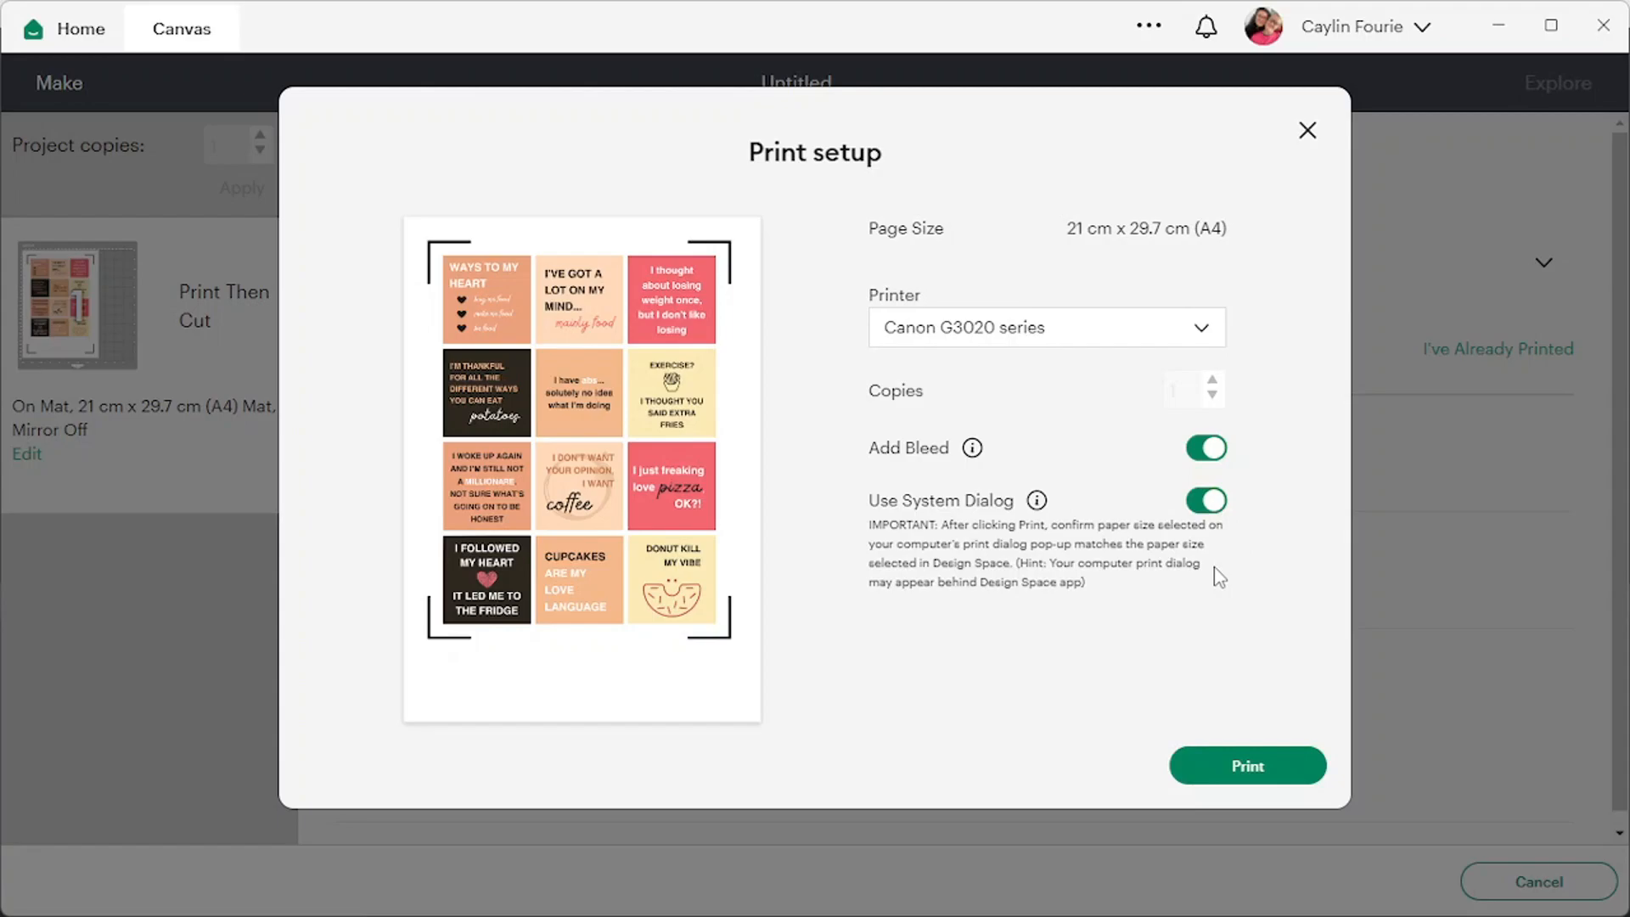
pyautogui.click(1260, 772)
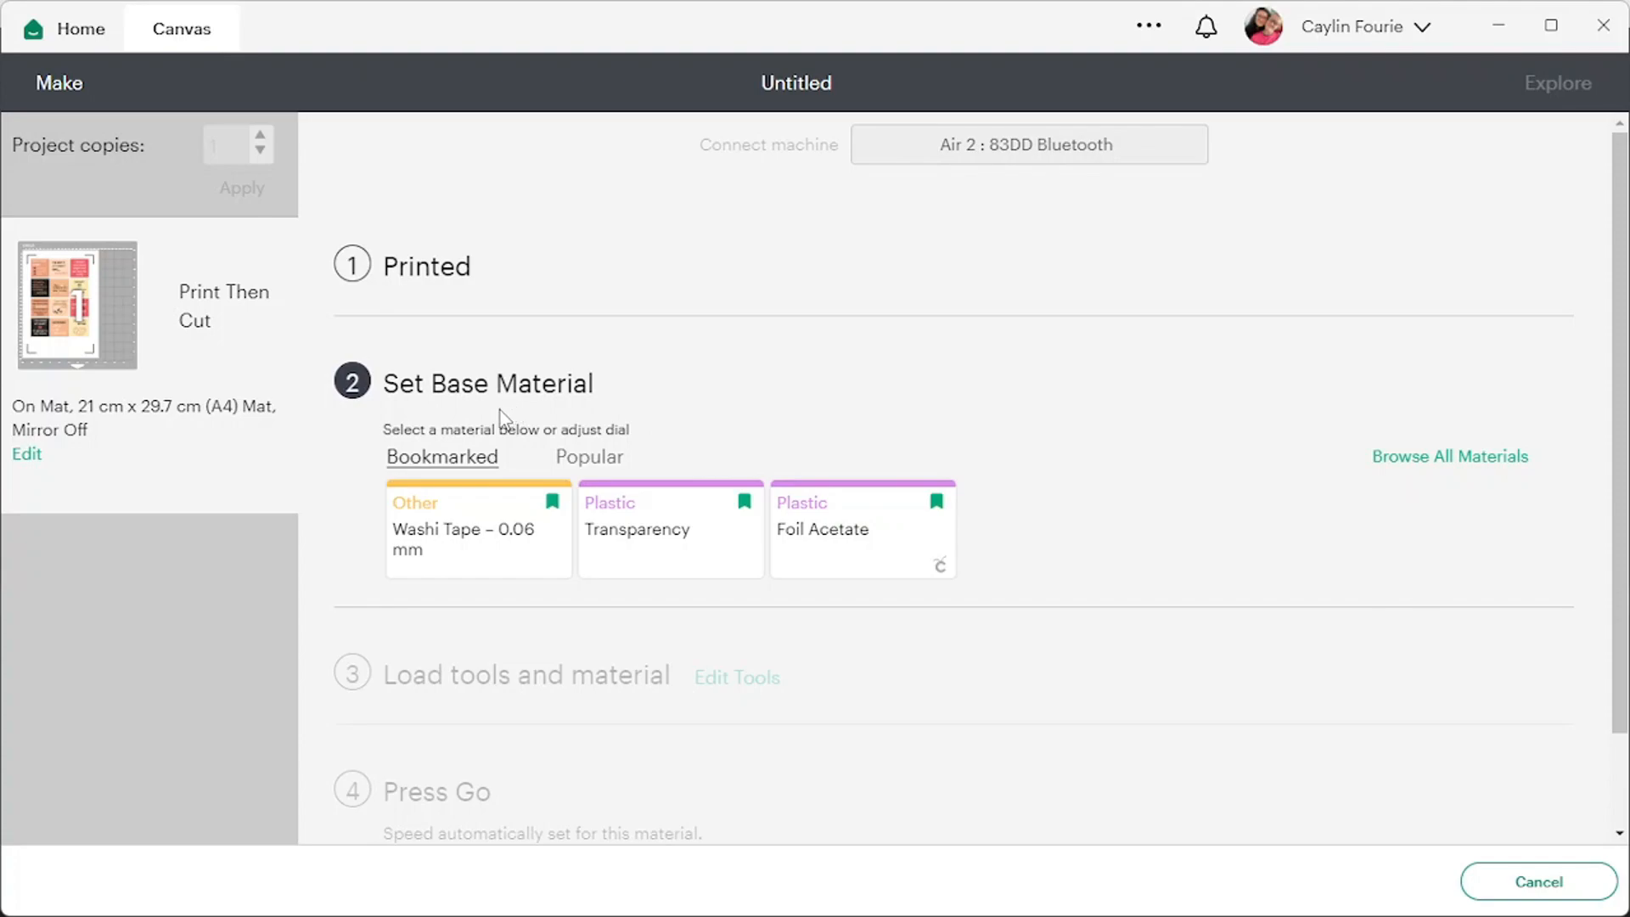
# Step: Search all materials for "magnetic", set the base material to Magnetic Sheet – 0.5 mm, and review the tool loading instructions
pyautogui.click(1479, 461)
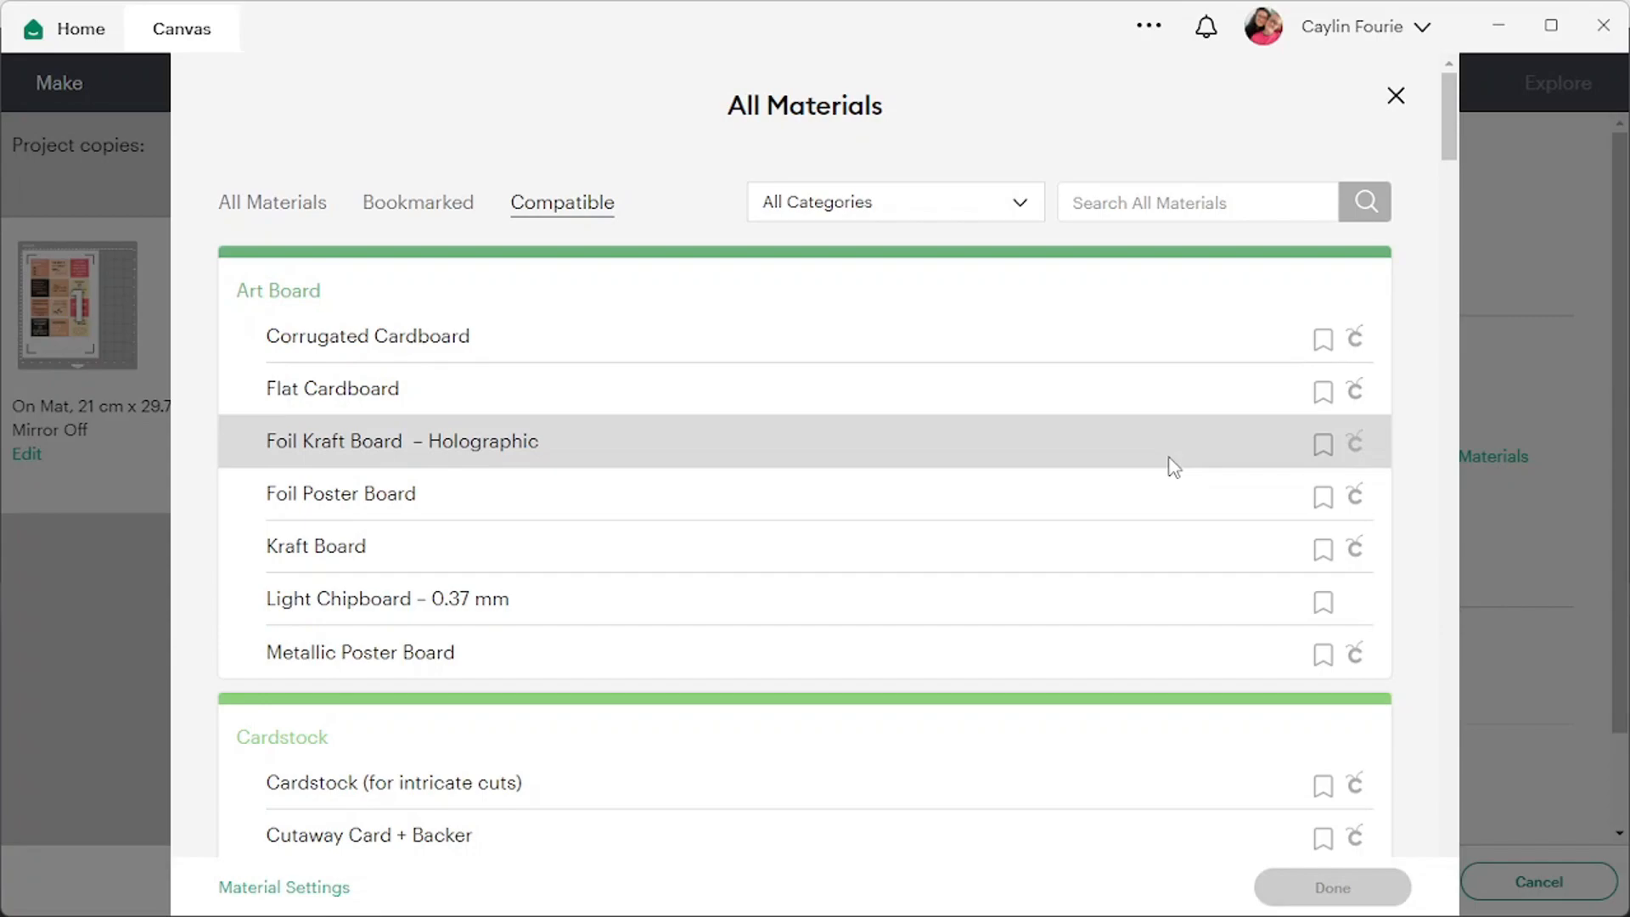
pyautogui.click(1186, 202)
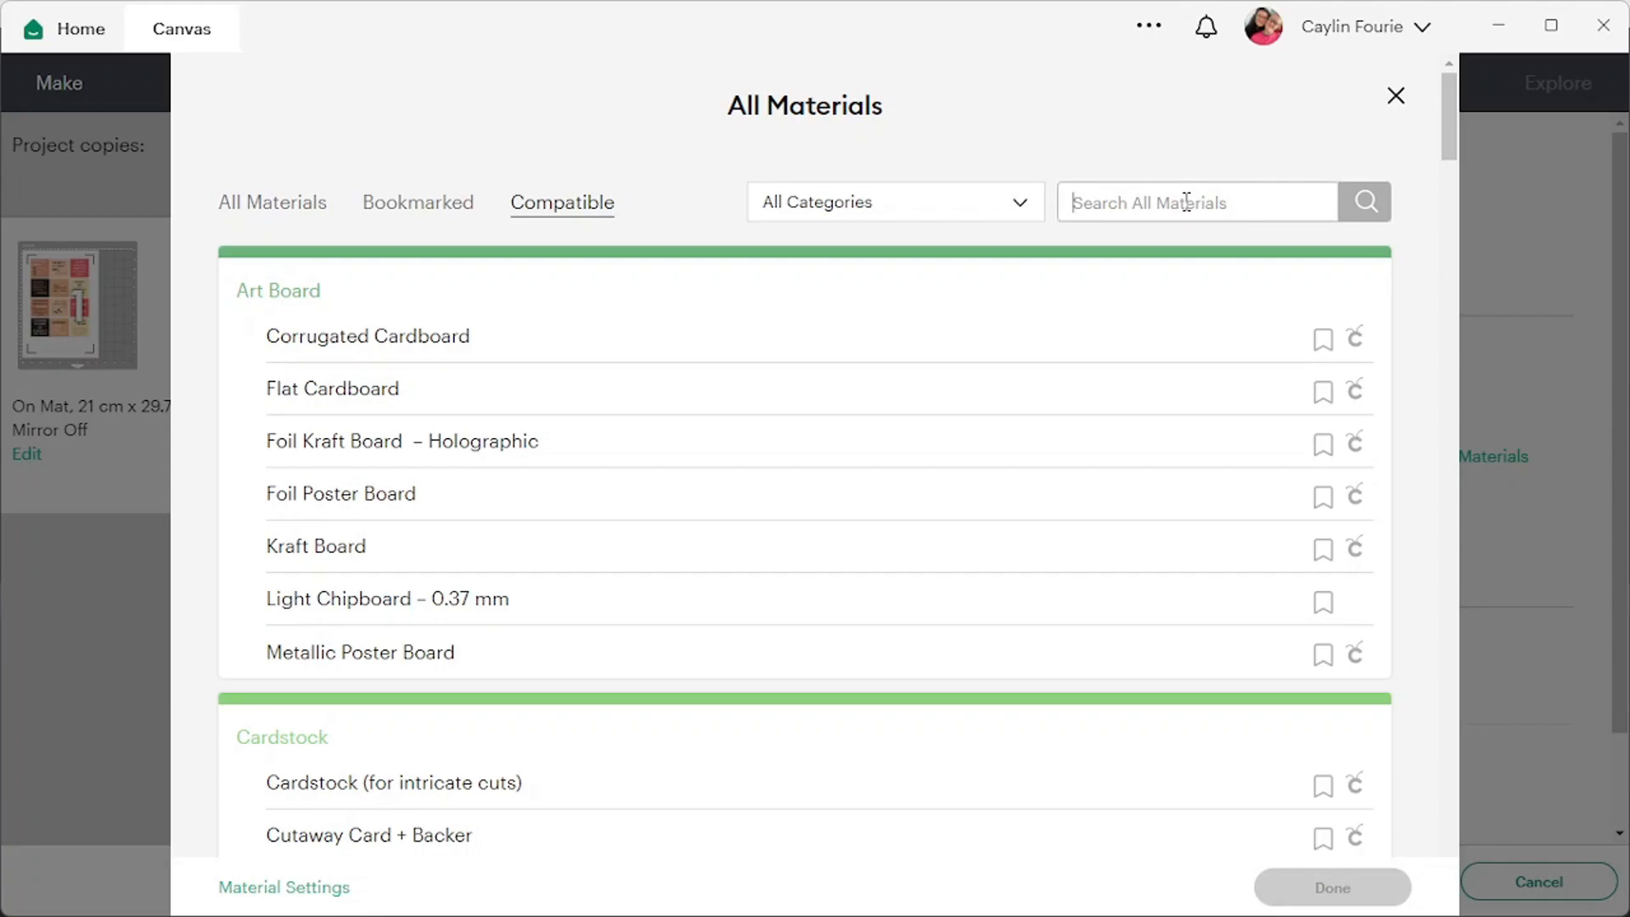
pyautogui.write('magnetic')
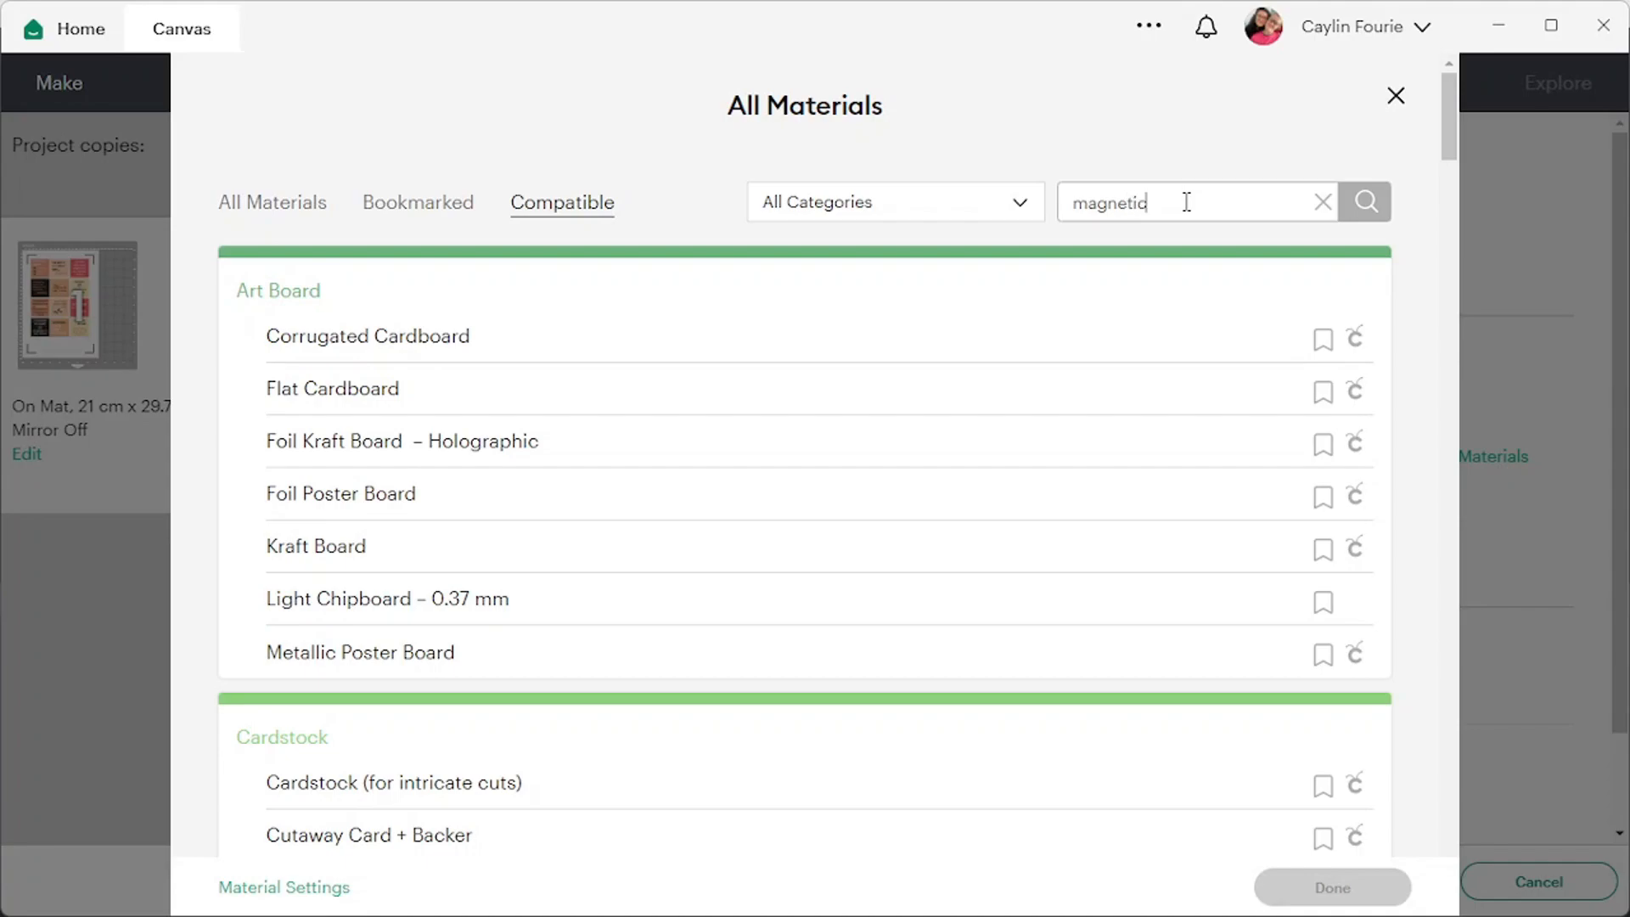
pyautogui.press('Return')
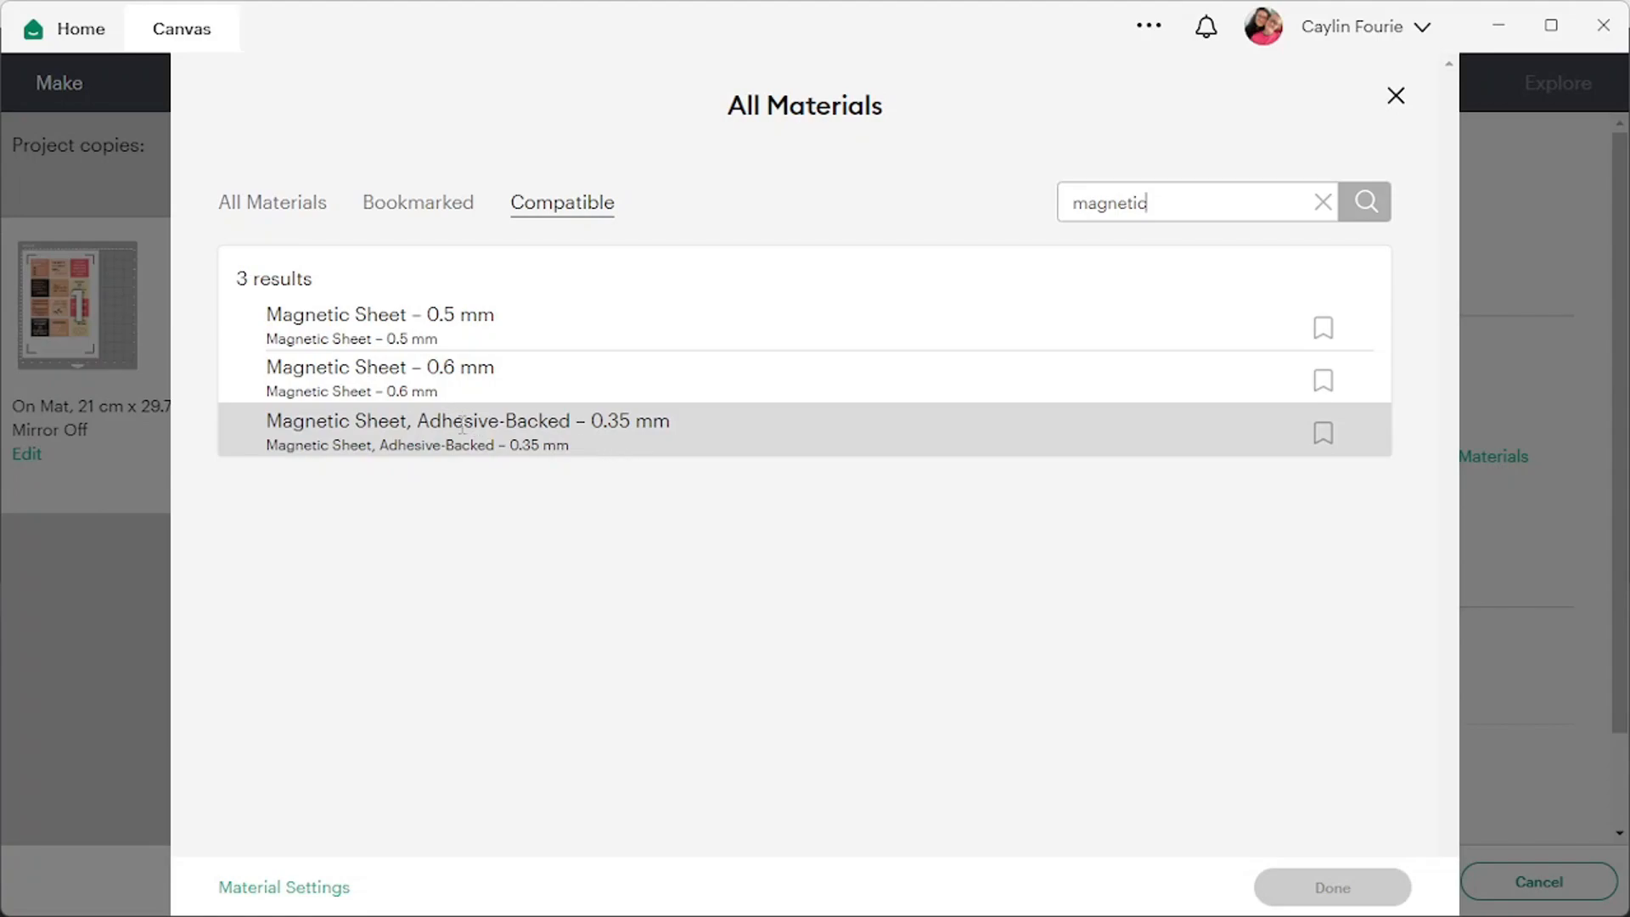
pyautogui.click(508, 325)
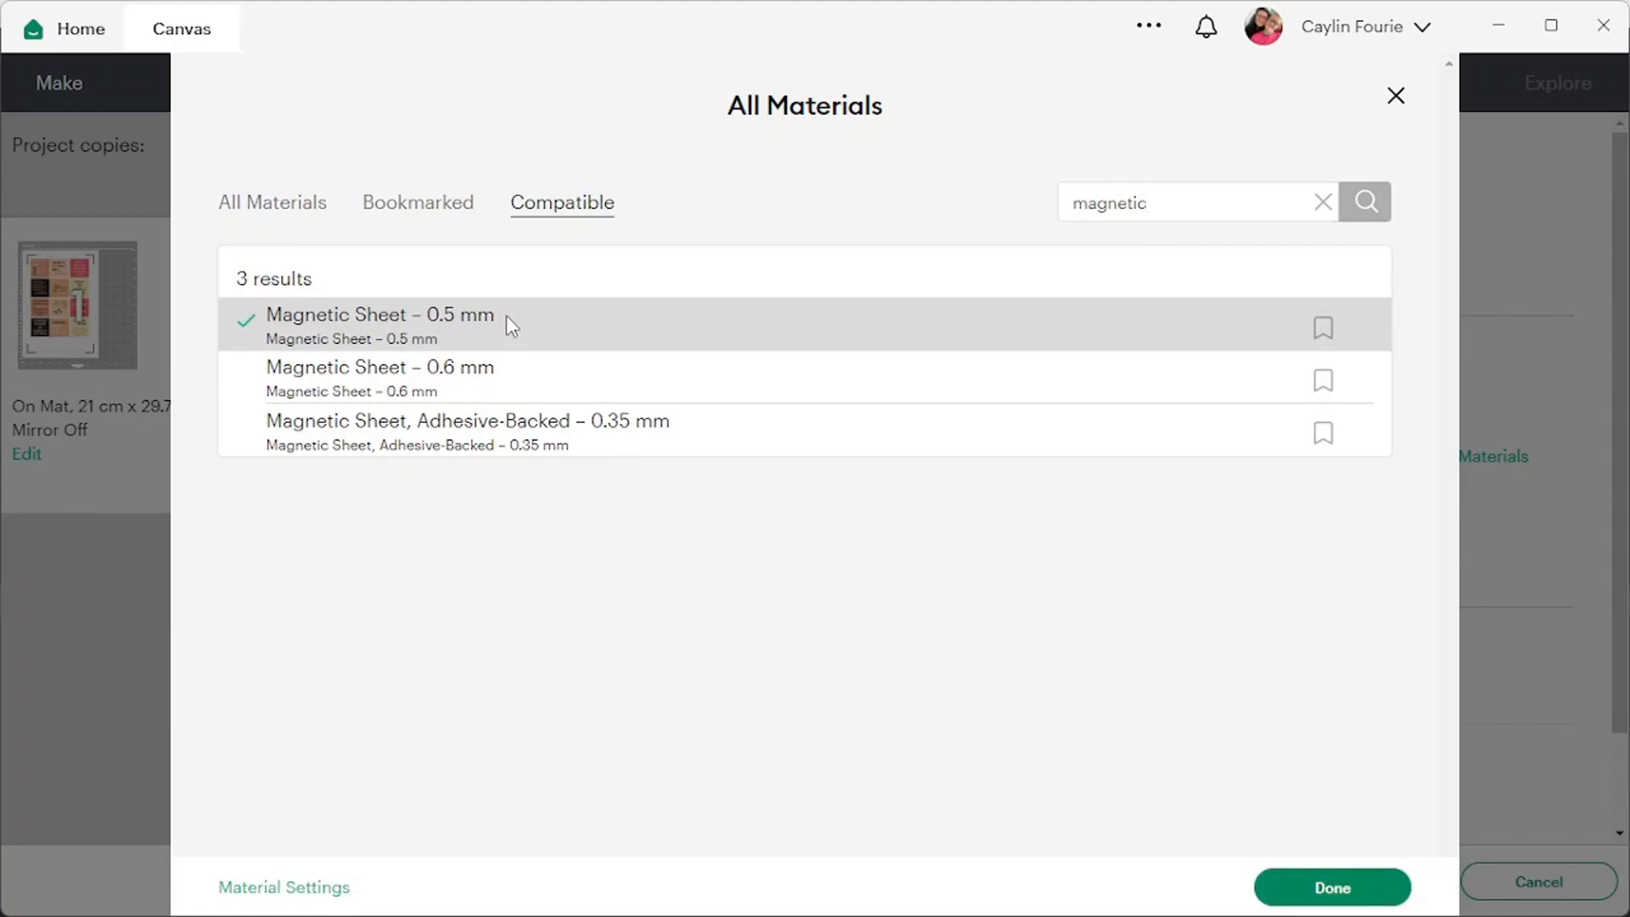
pyautogui.click(1280, 885)
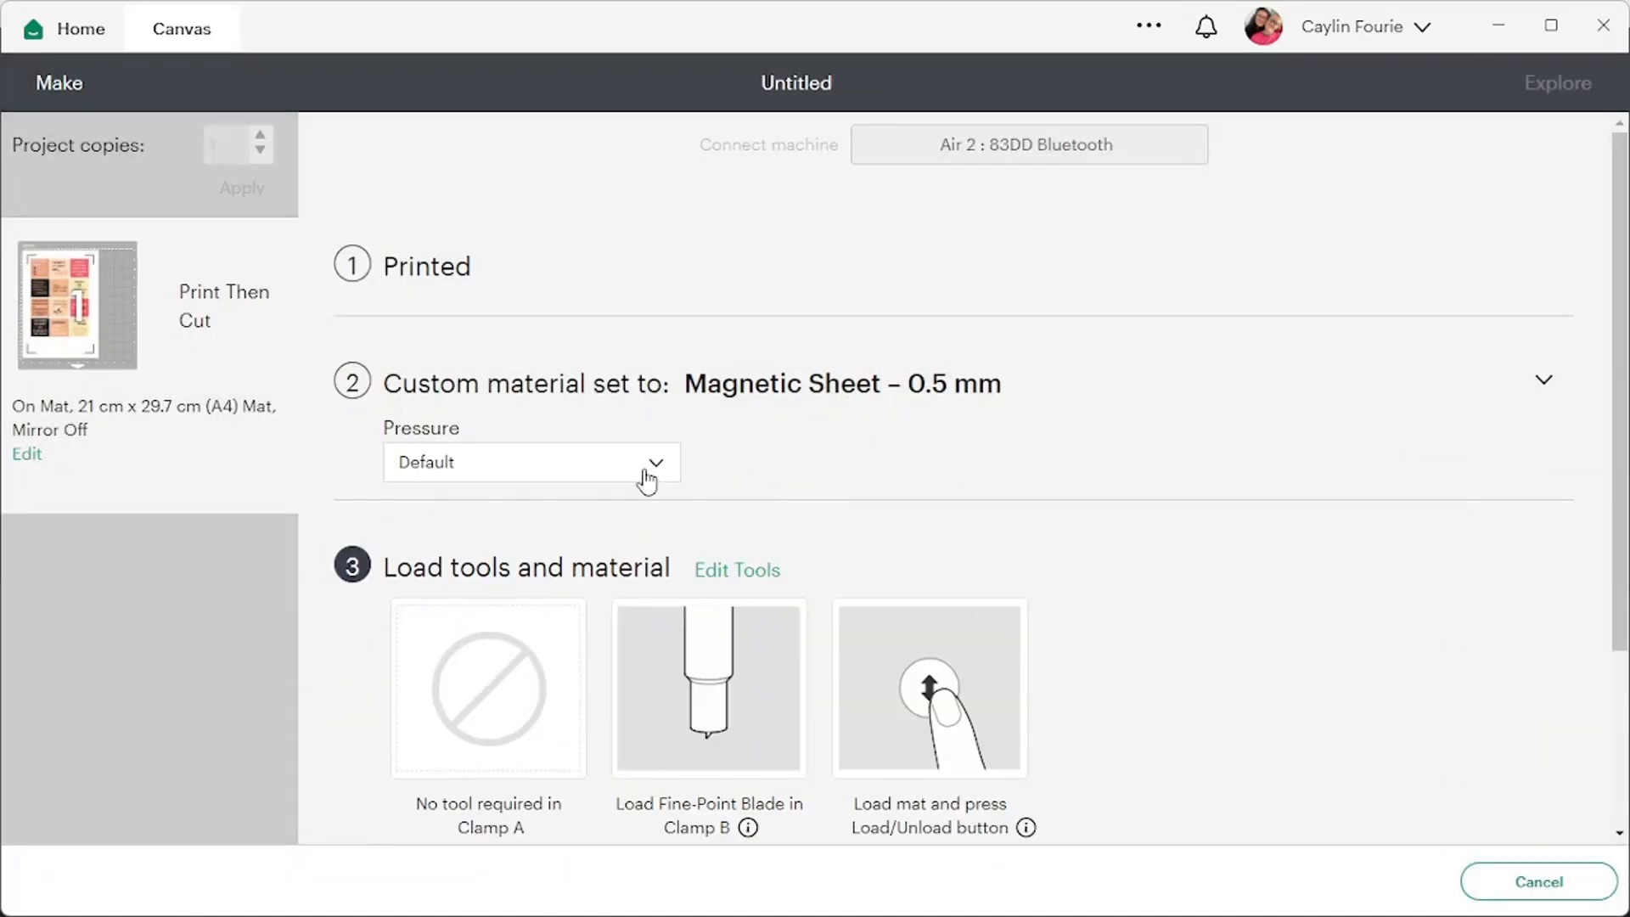
pyautogui.scroll(-3, 1248, 671)
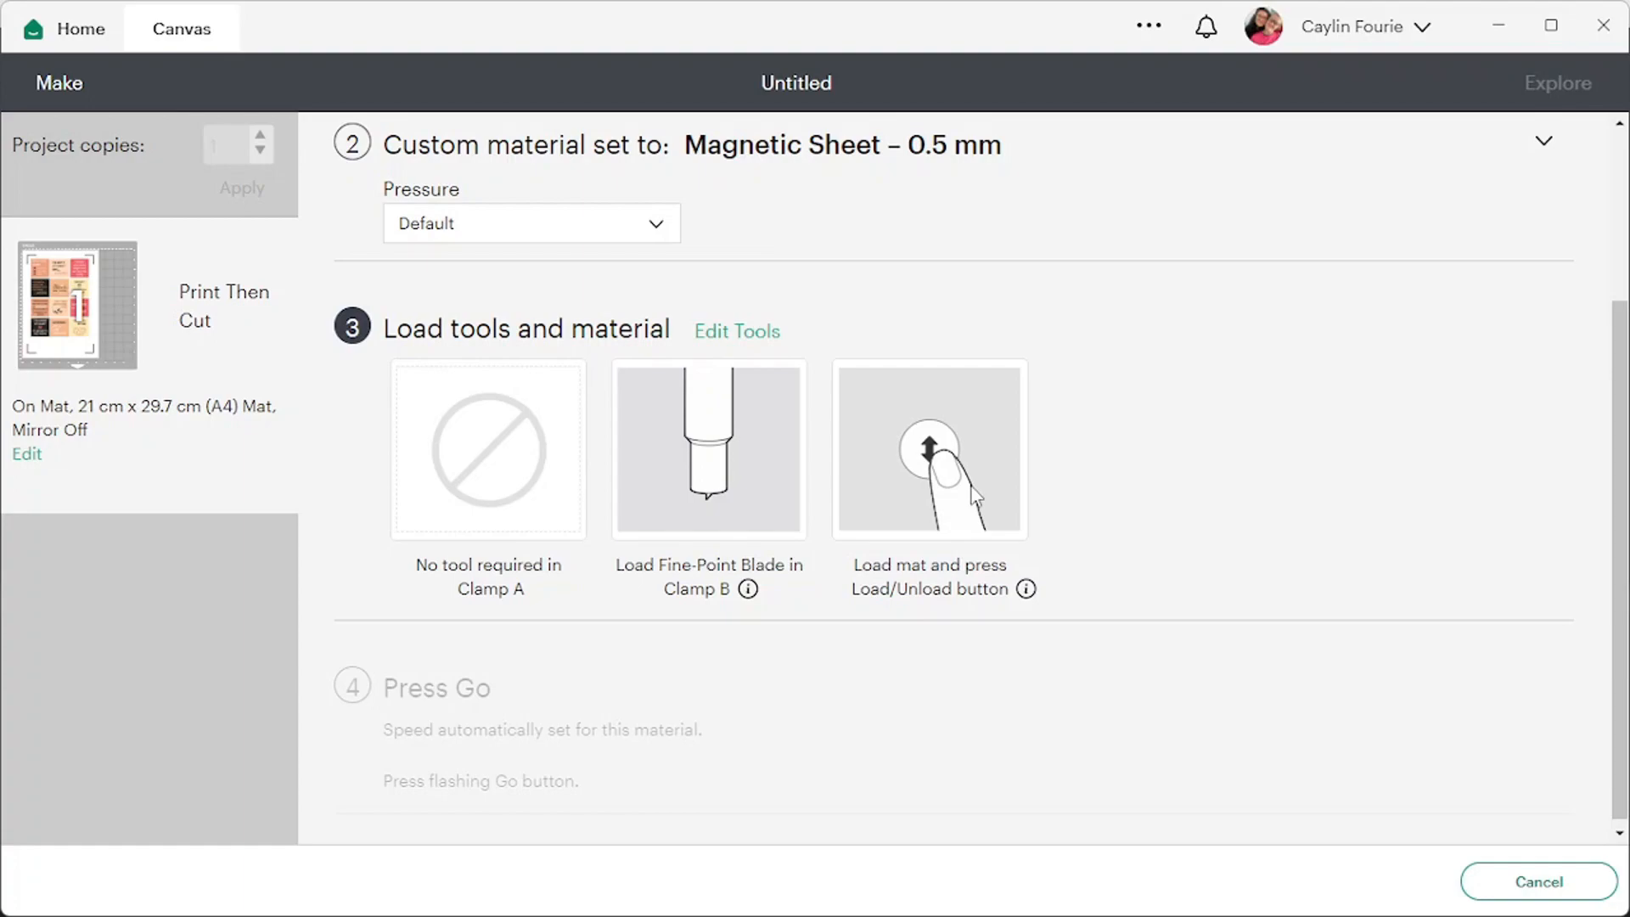
pyautogui.scroll(-1, 1208, 513)
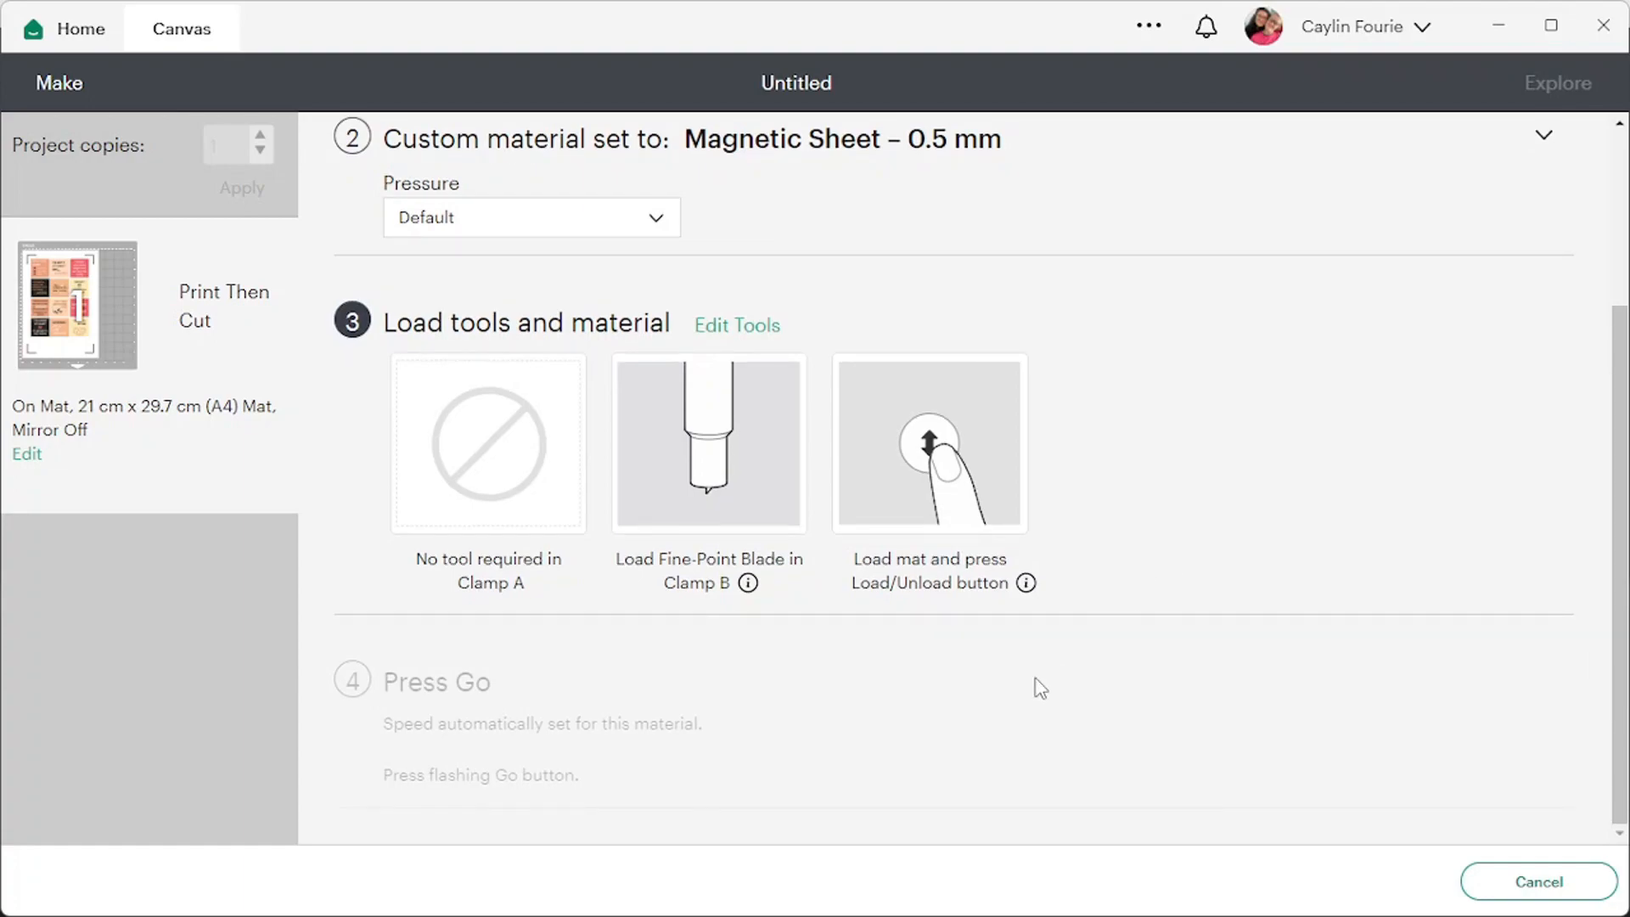